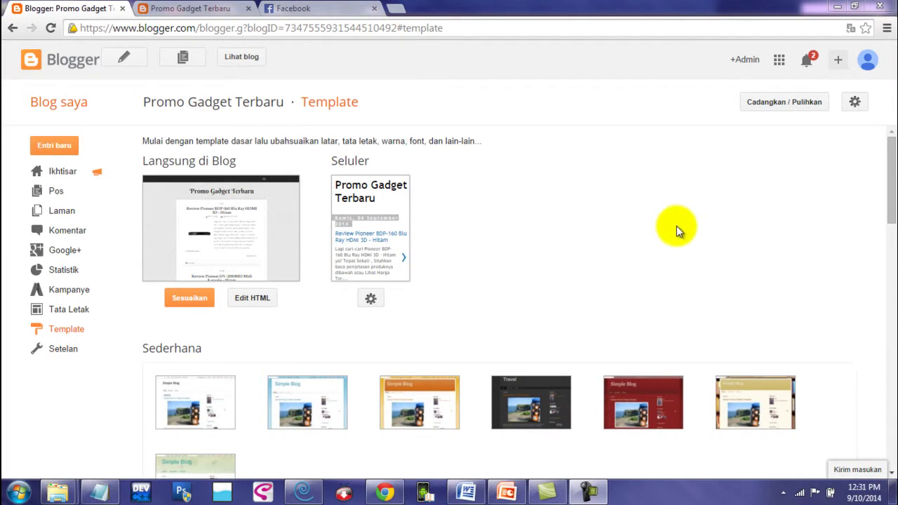
# Open the blog's Tata Letak (layout) page and delete the Text Widget gadget
pyautogui.click(79, 311)
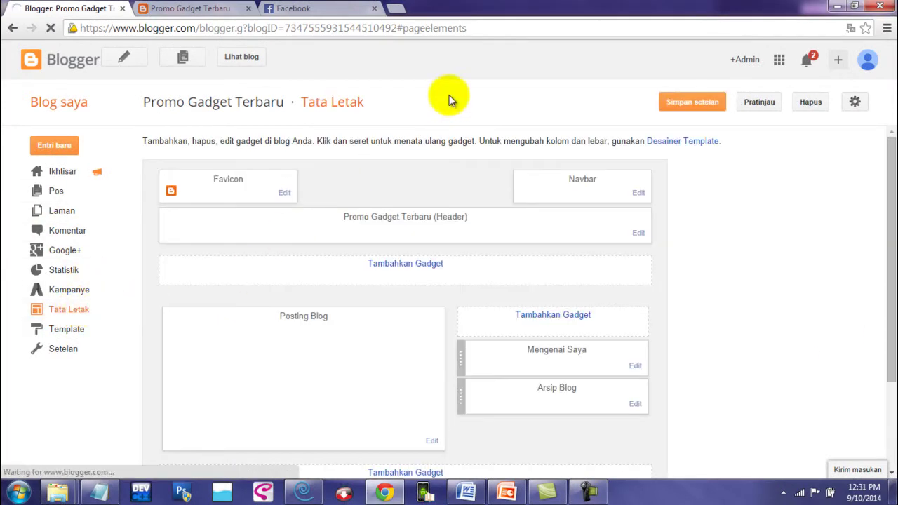
pyautogui.scroll(-2, 714, 328)
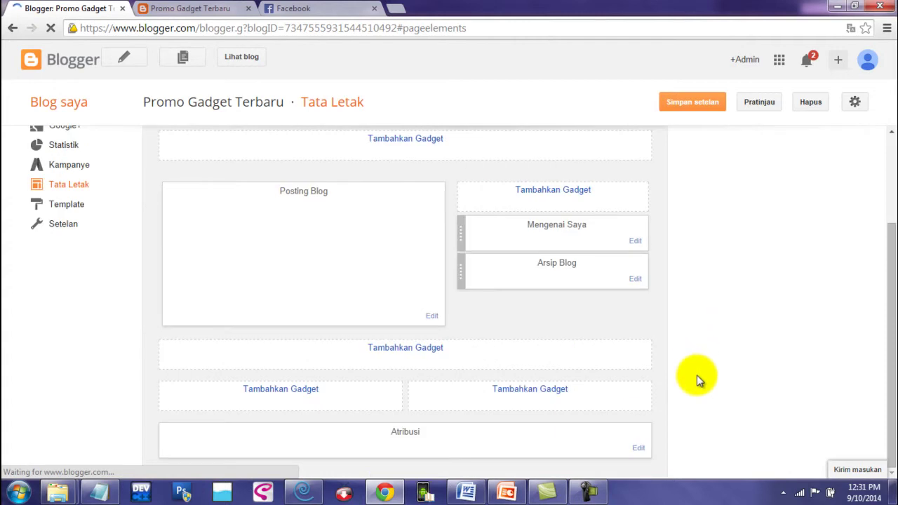
pyautogui.scroll(-2, 687, 242)
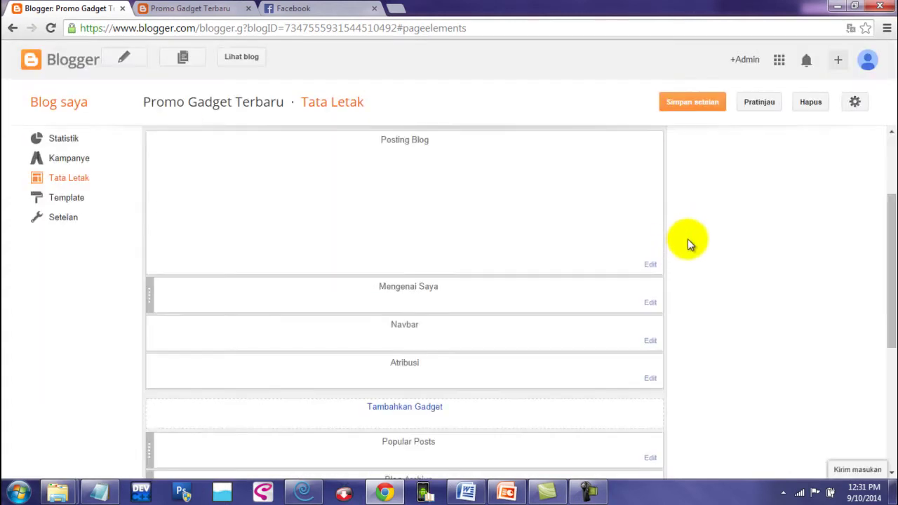
pyautogui.scroll(-4, 687, 238)
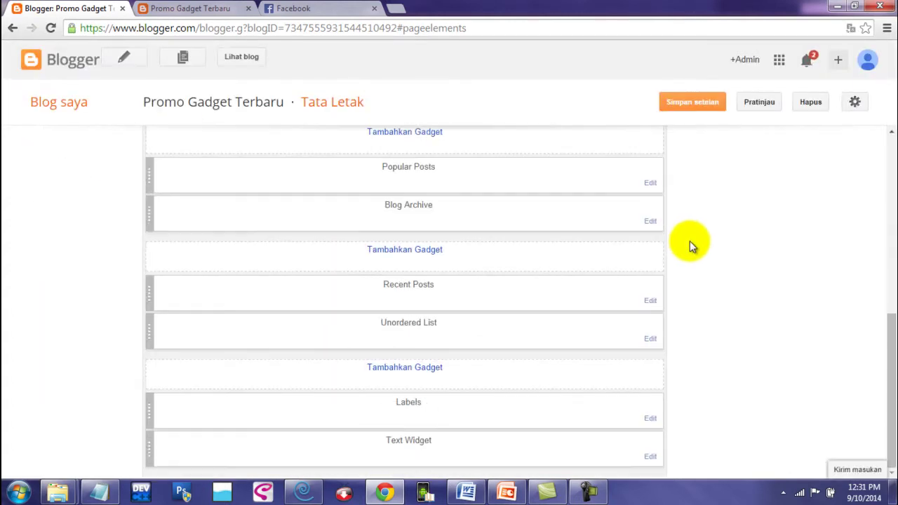
pyautogui.click(650, 457)
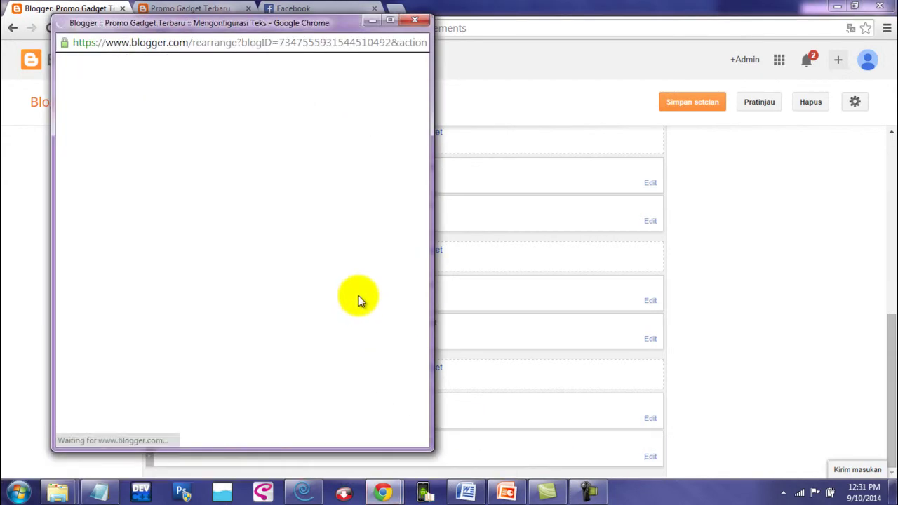
pyautogui.click(224, 387)
pyautogui.click(271, 133)
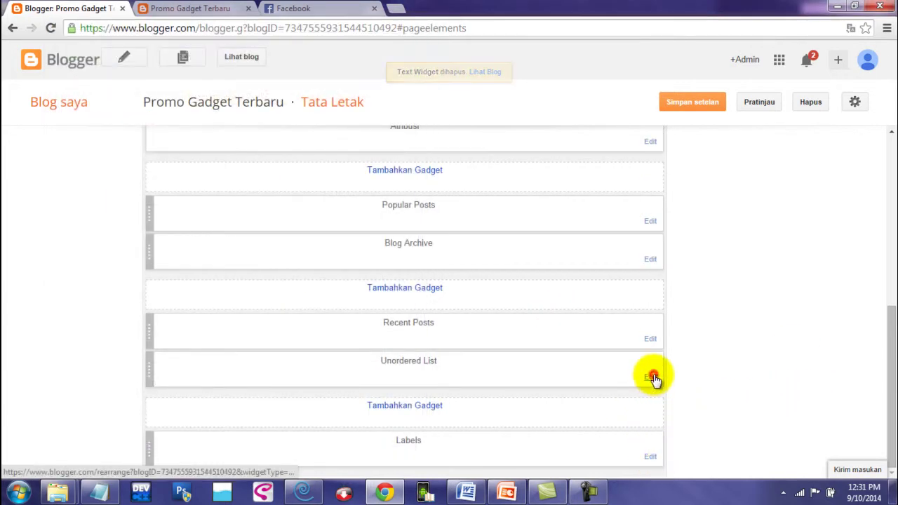
# Delete the Unordered List gadget from the blog layout
pyautogui.click(650, 378)
pyautogui.click(205, 386)
pyautogui.click(264, 132)
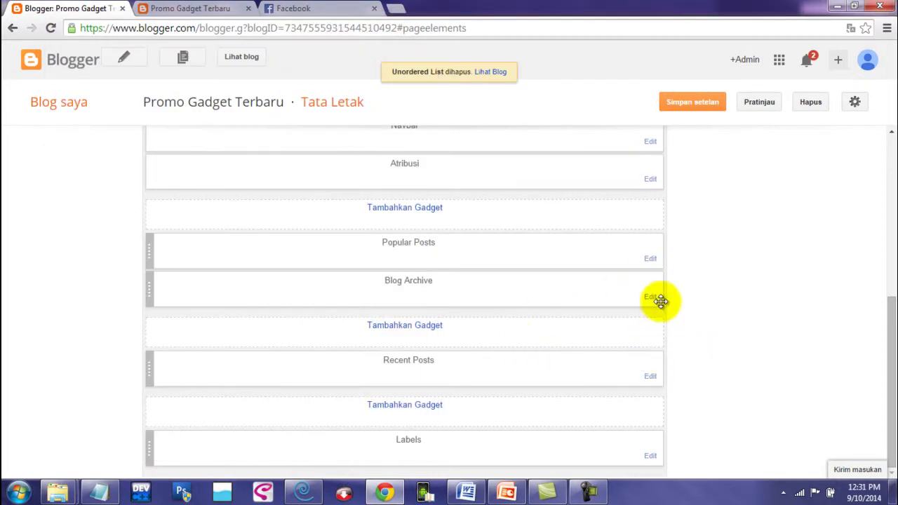
# Set the Popular Posts gadget to the 7 hari terakhir period and retitle it TOP 10
pyautogui.click(650, 260)
pyautogui.click(188, 222)
pyautogui.moveTo(285, 160); pyautogui.dragTo(127, 174)
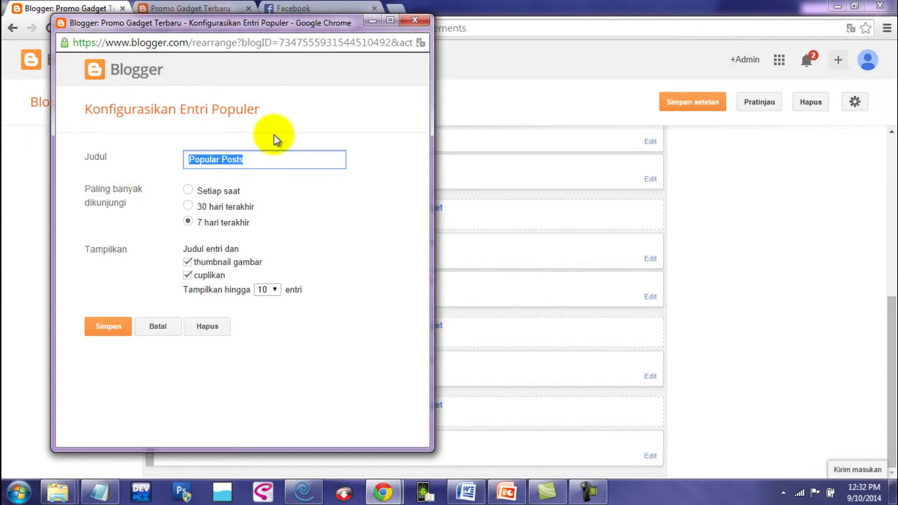
pyautogui.write('TOP PRODUCTS')
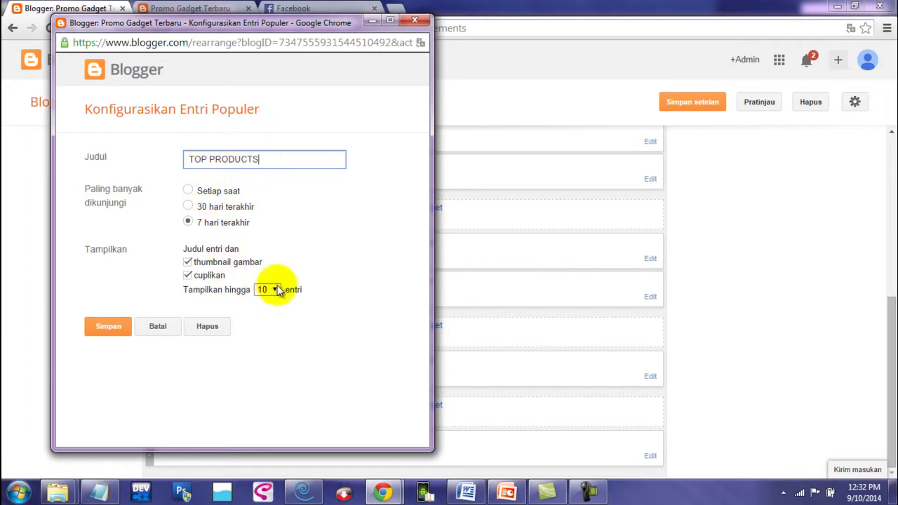
pyautogui.moveTo(208, 160); pyautogui.dragTo(273, 160)
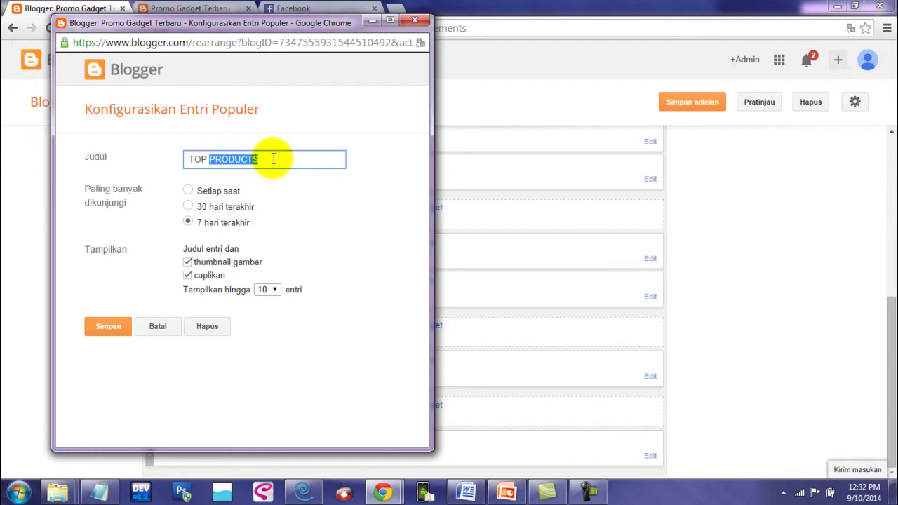
pyautogui.write('10')
# Turn off the cuplikan (snippet) display for the popular entries gadget and save its configuration
pyautogui.click(275, 290)
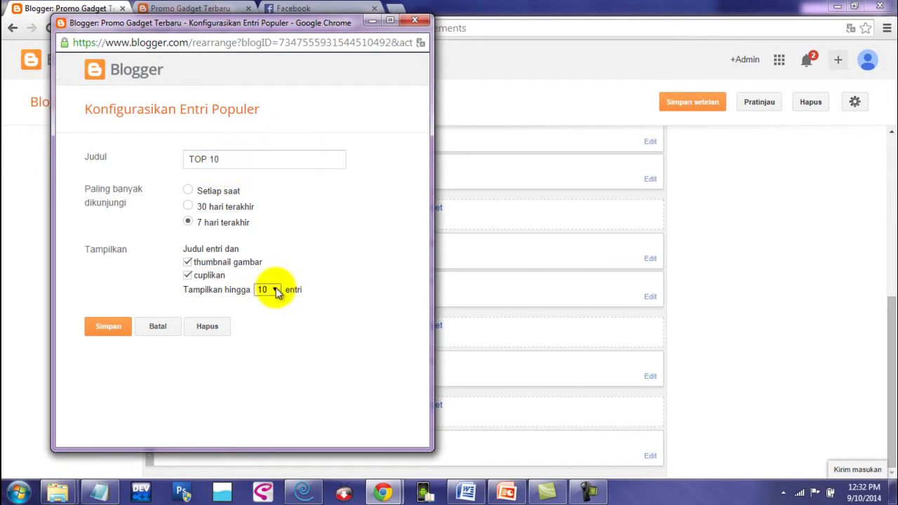
pyautogui.click(205, 275)
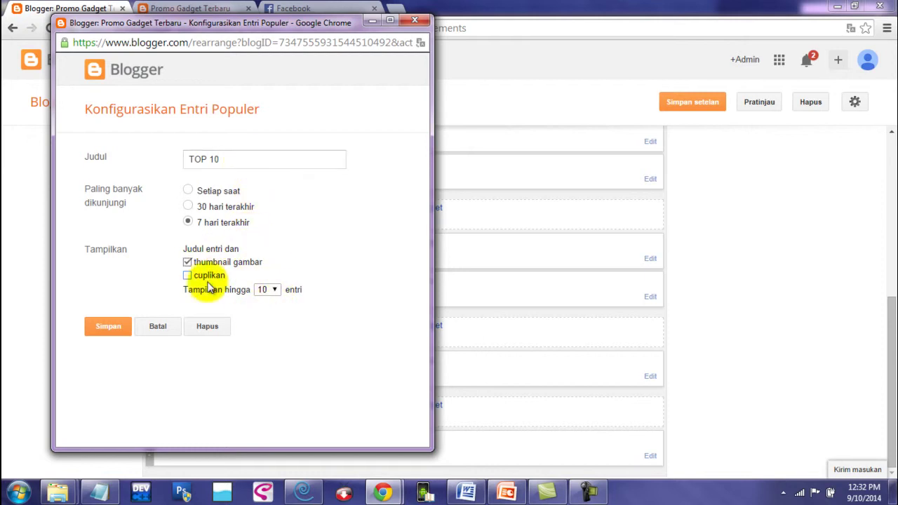
pyautogui.click(109, 326)
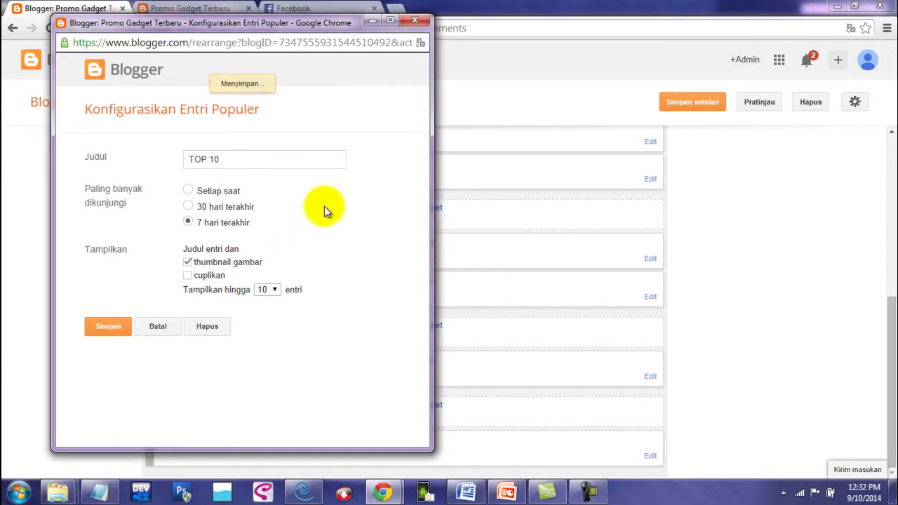
# Change the title of the Blog Archive gadget to History
pyautogui.click(650, 297)
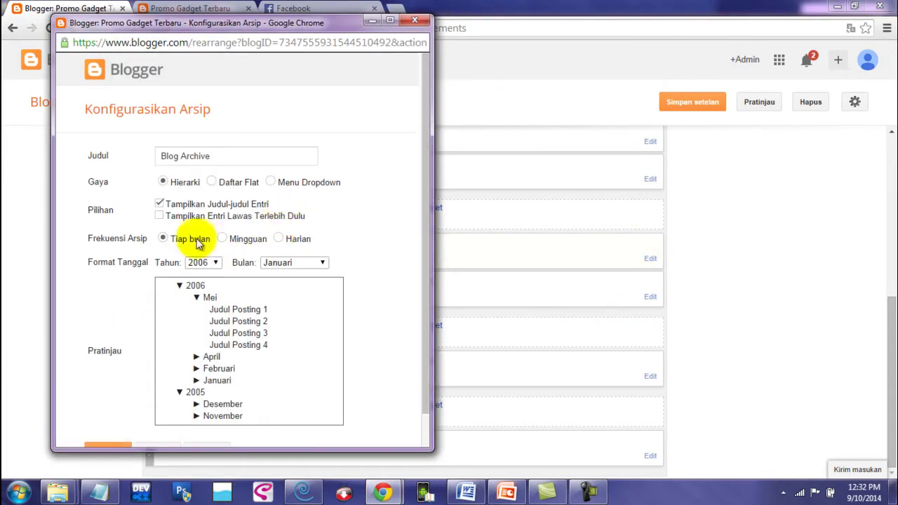
pyautogui.click(381, 100)
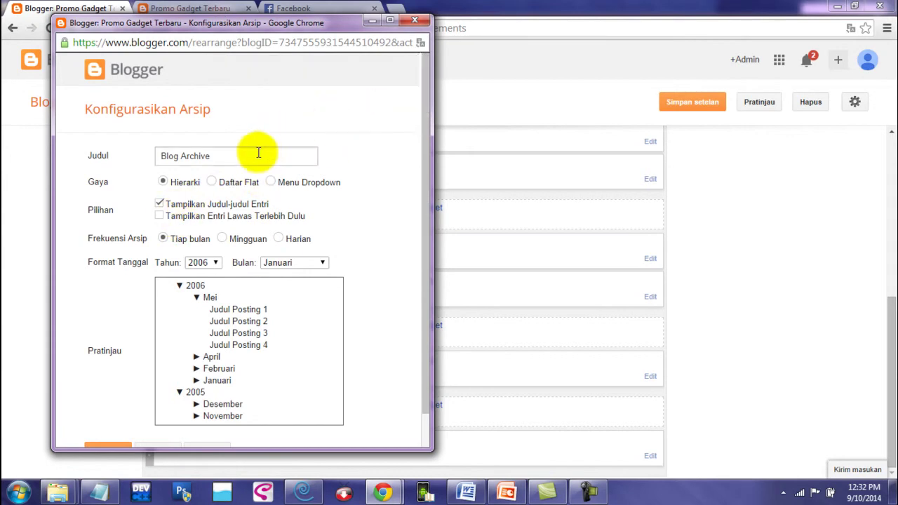
pyautogui.moveTo(258, 155); pyautogui.dragTo(108, 155)
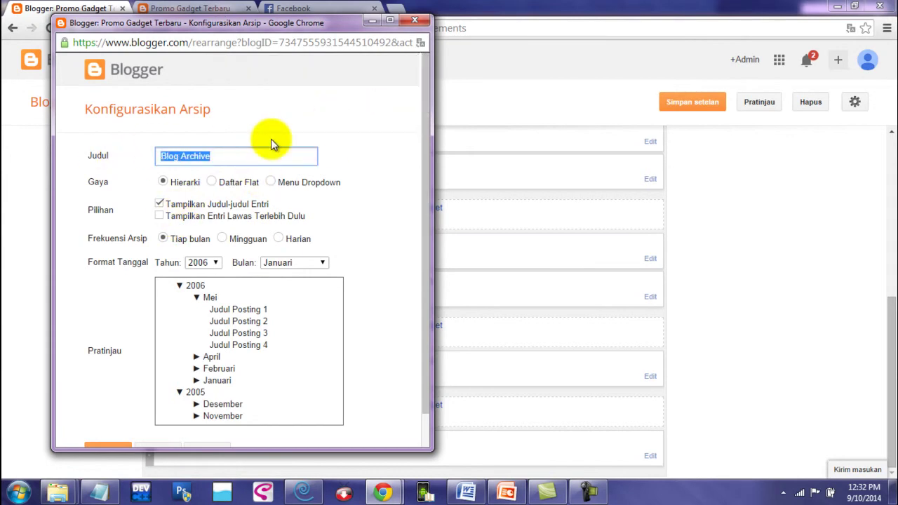
pyautogui.write('tut')
pyautogui.press('BackSpace')
pyautogui.press('BackSpace')
pyautogui.press('BackSpace')
pyautogui.write('History')
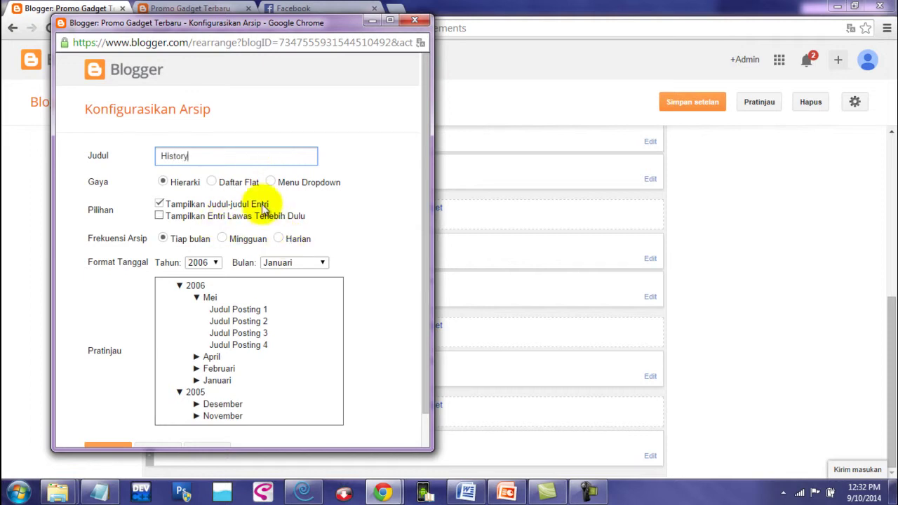
# Set the archive style to Menu Dropdown with the month format Januari and save the gadget
pyautogui.click(270, 182)
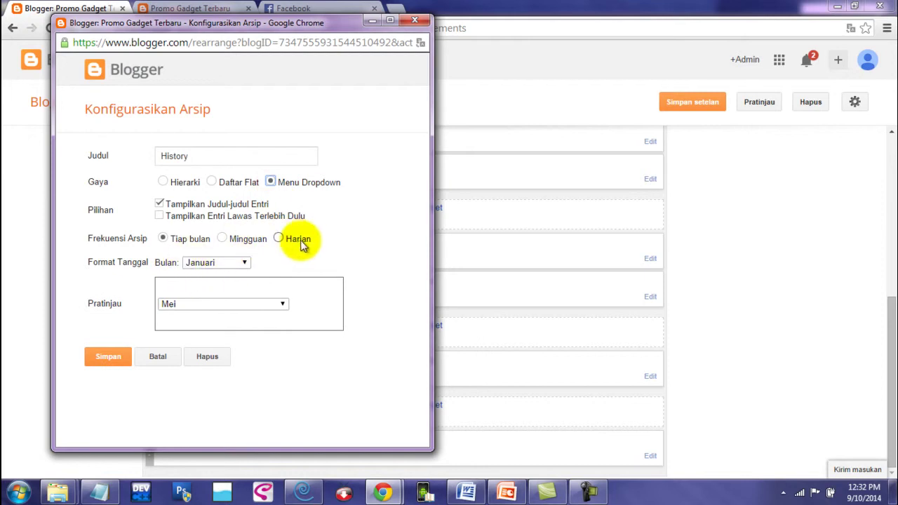
pyautogui.click(202, 264)
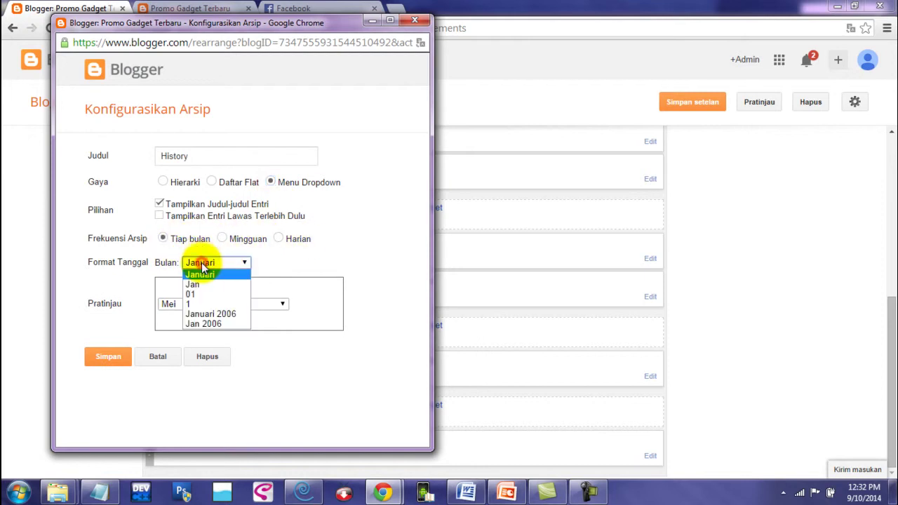
pyautogui.click(202, 270)
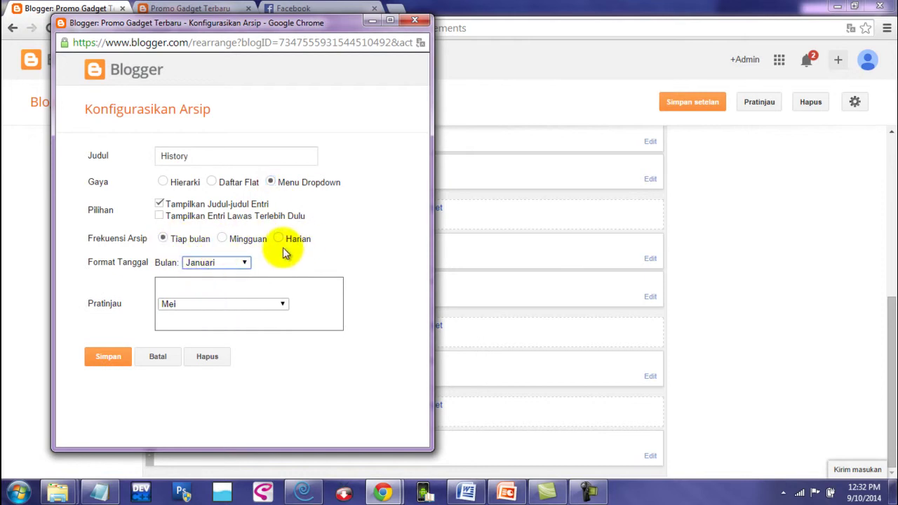
pyautogui.click(236, 305)
pyautogui.click(236, 305)
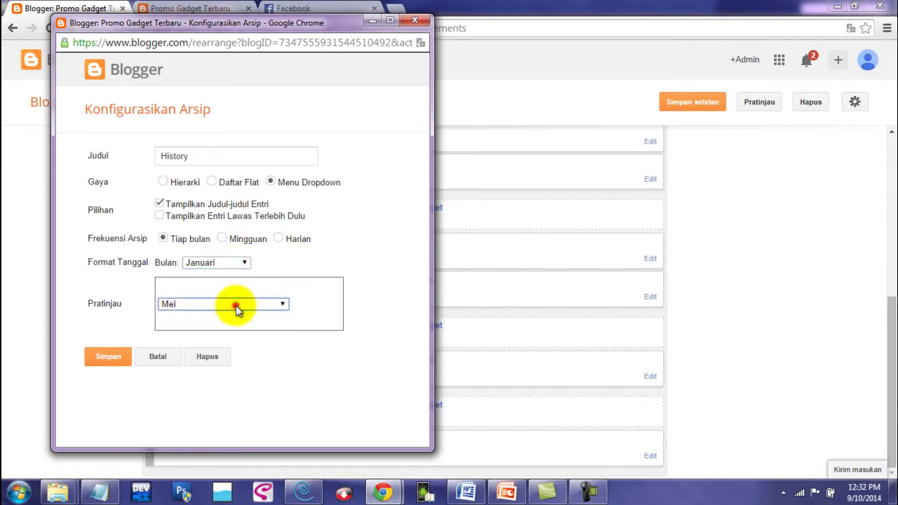
pyautogui.click(108, 358)
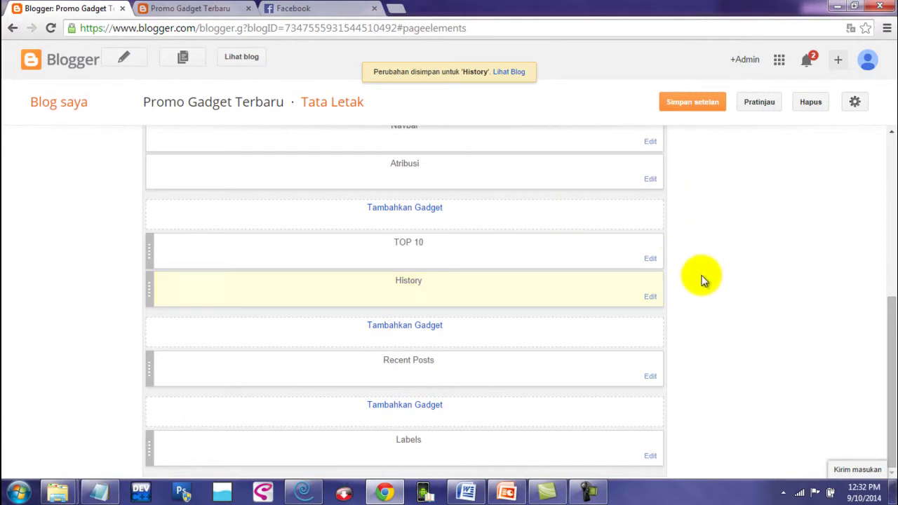
# Delete the Recent Posts gadget from the blog layout
pyautogui.click(651, 378)
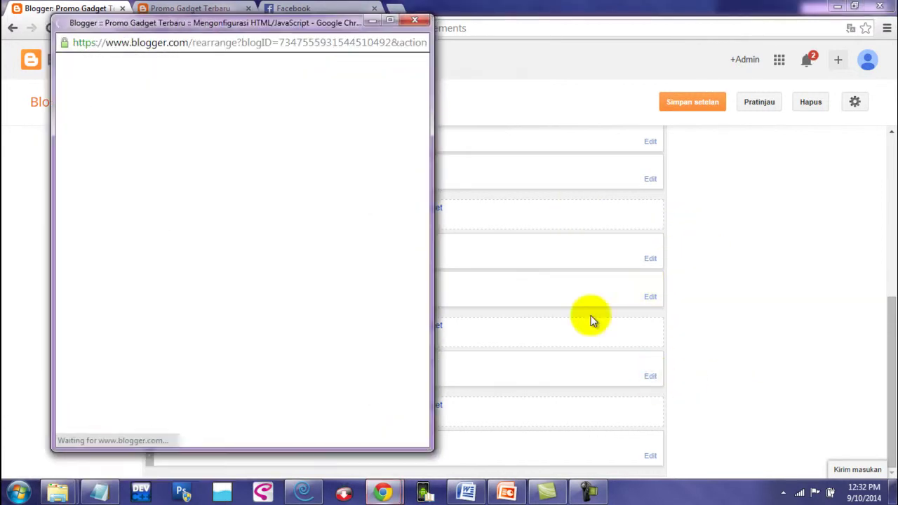
pyautogui.click(210, 385)
pyautogui.click(262, 134)
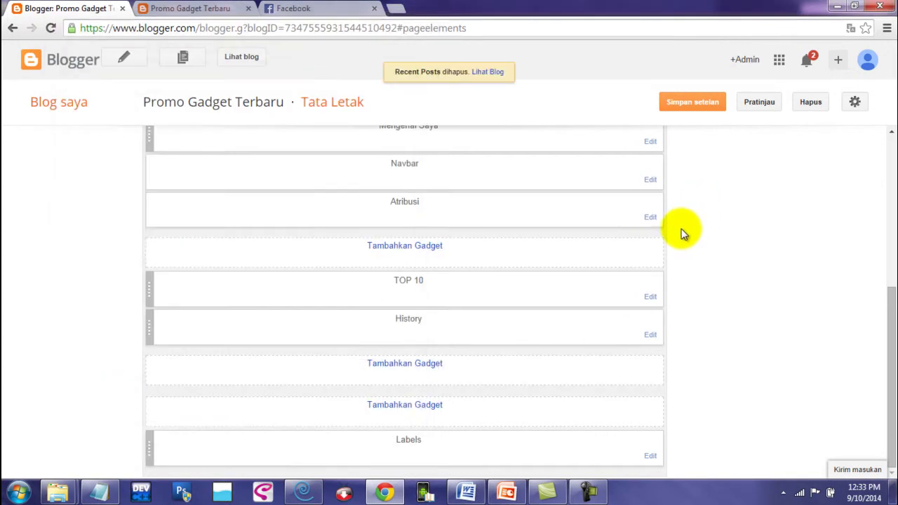
# Delete the Mengenai Saya gadget and save the layout arrangement
pyautogui.click(652, 209)
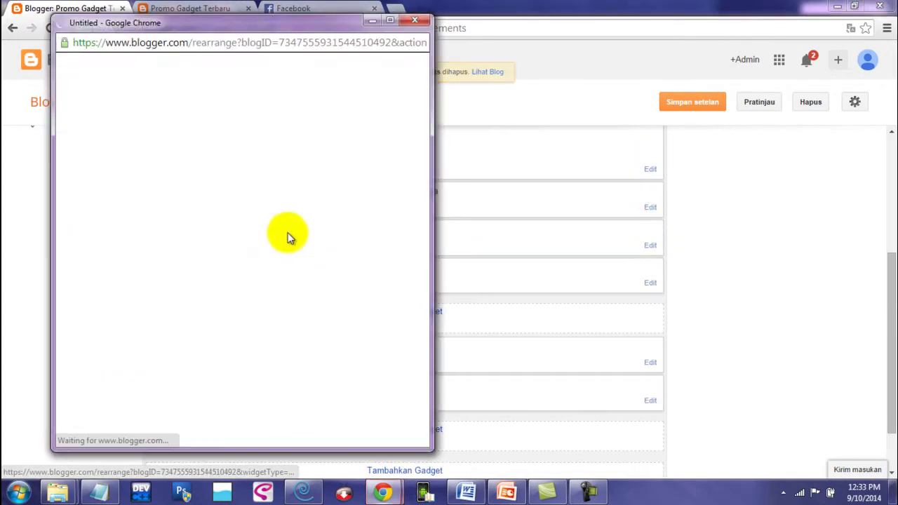
pyautogui.click(211, 227)
pyautogui.click(267, 129)
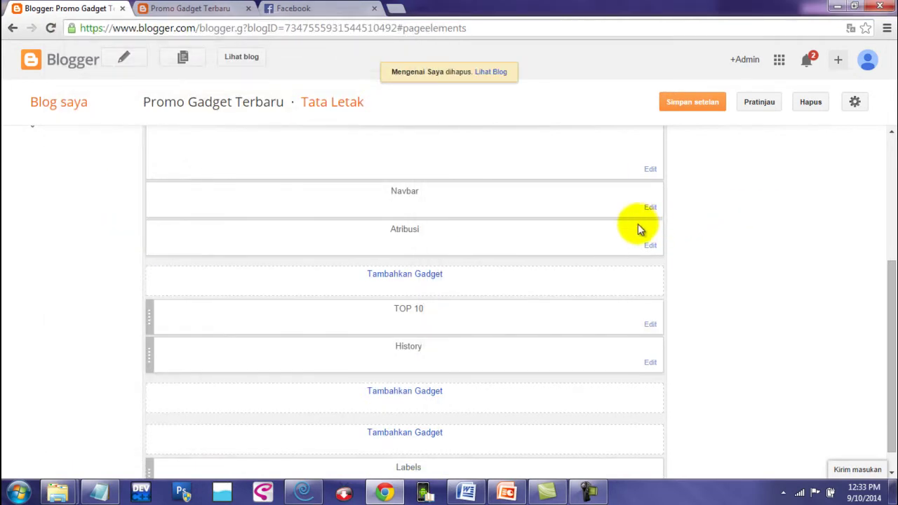
pyautogui.scroll(1, 678, 224)
pyautogui.scroll(-2, 679, 224)
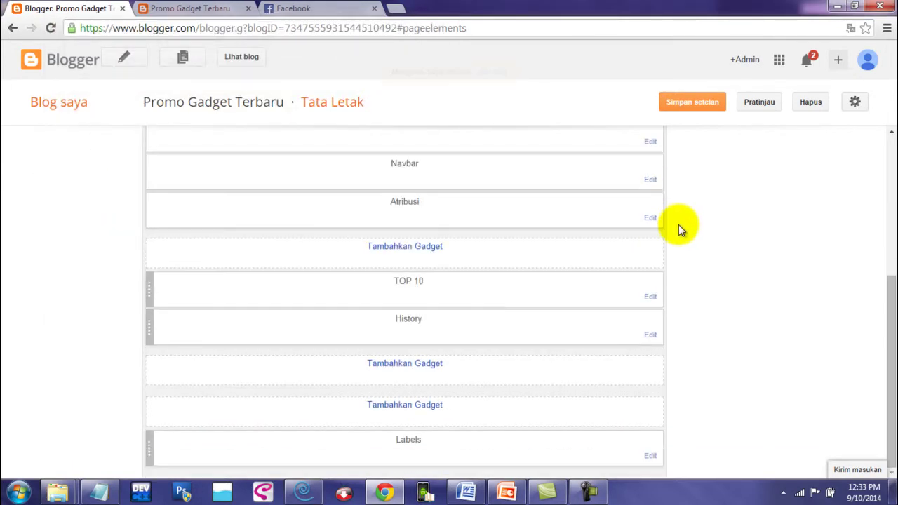
pyautogui.click(693, 104)
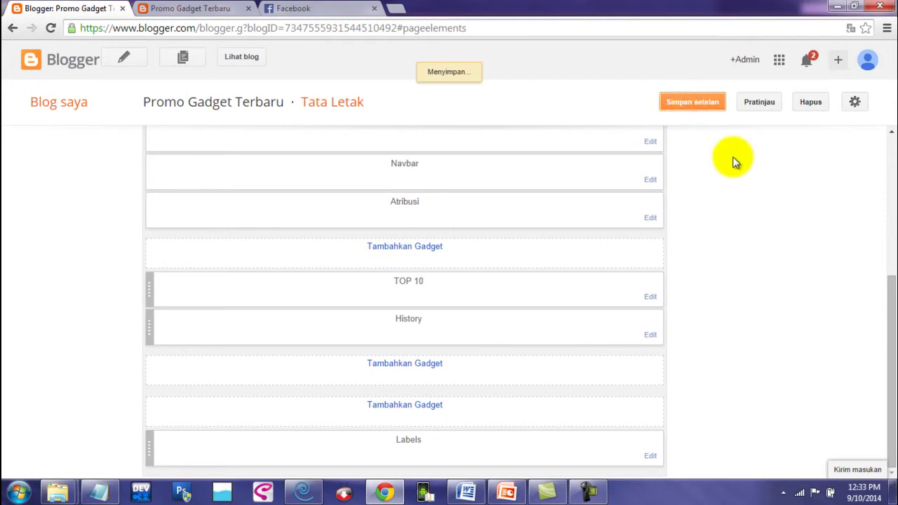
# Reload the live Promo Gadget Terbaru blog and examine the gadgets in its footer
pyautogui.click(205, 7)
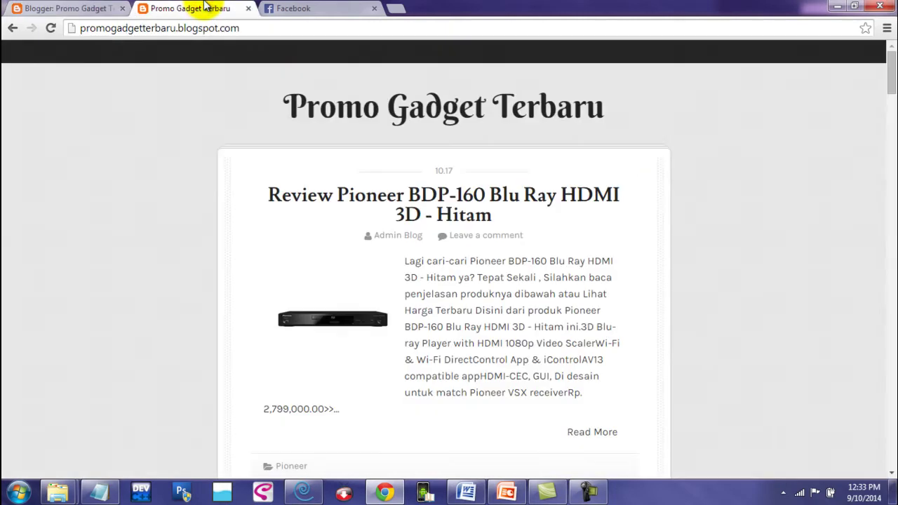
pyautogui.click(50, 29)
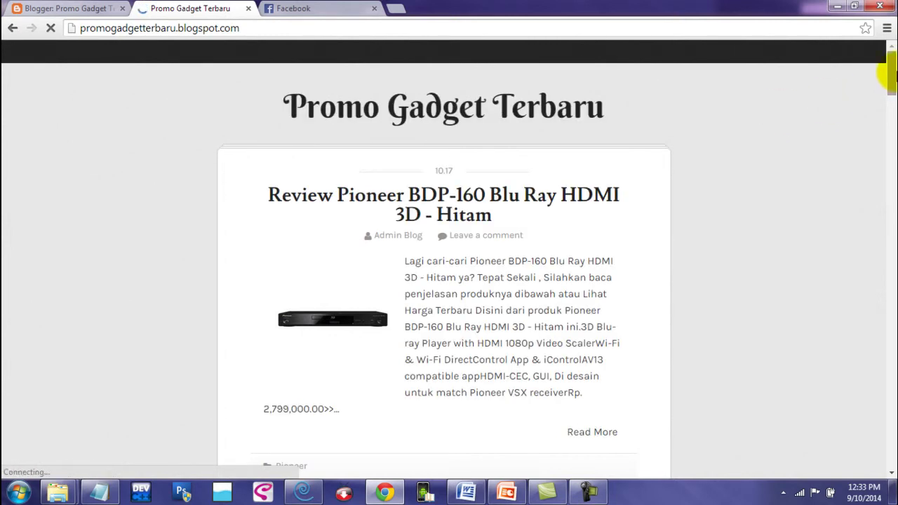
pyautogui.moveTo(889, 75); pyautogui.dragTo(892, 315)
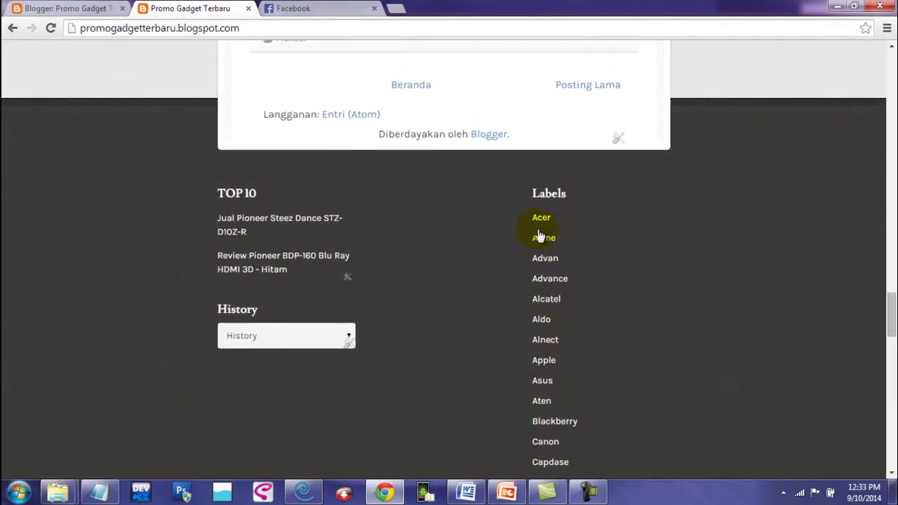
# Open the Labels gadget's settings in the Blogger layout and set its display style to Cloud
pyautogui.click(91, 8)
pyautogui.scroll(2, 699, 248)
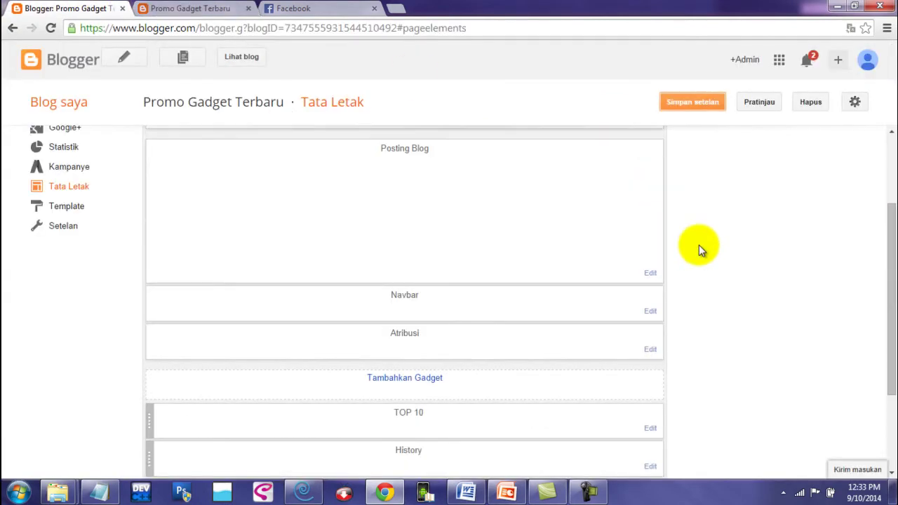
pyautogui.scroll(-2, 699, 245)
pyautogui.click(651, 457)
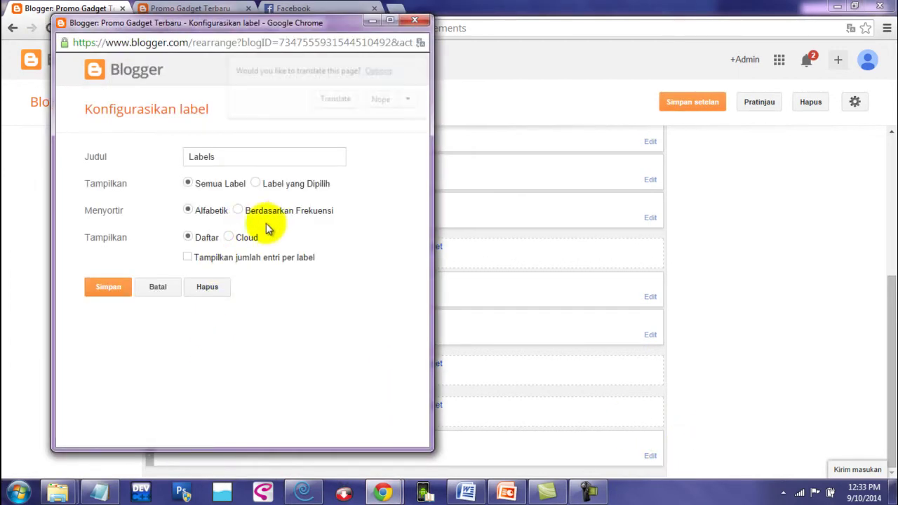
pyautogui.click(379, 100)
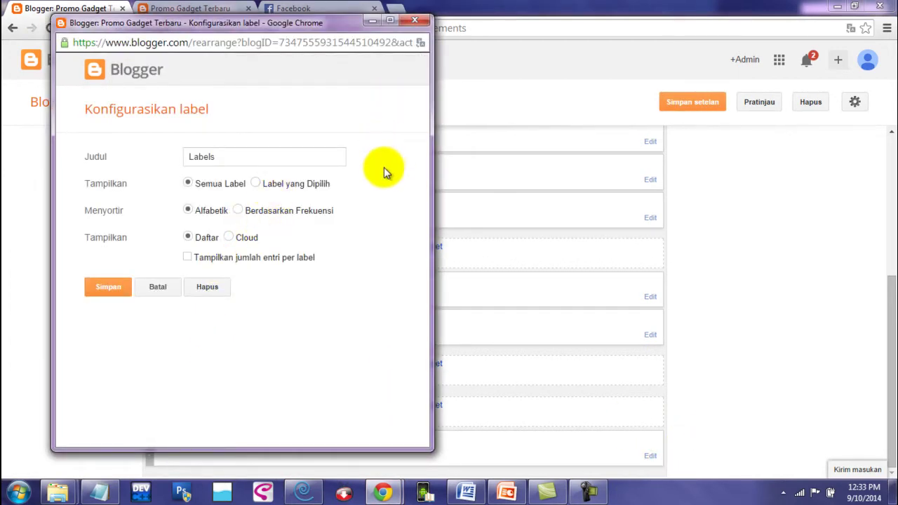
pyautogui.click(237, 238)
# Title the labels gadget BRANDS, enable the number of entries per label, and save both the gadget and the layout arrangement
pyautogui.doubleClick(201, 156)
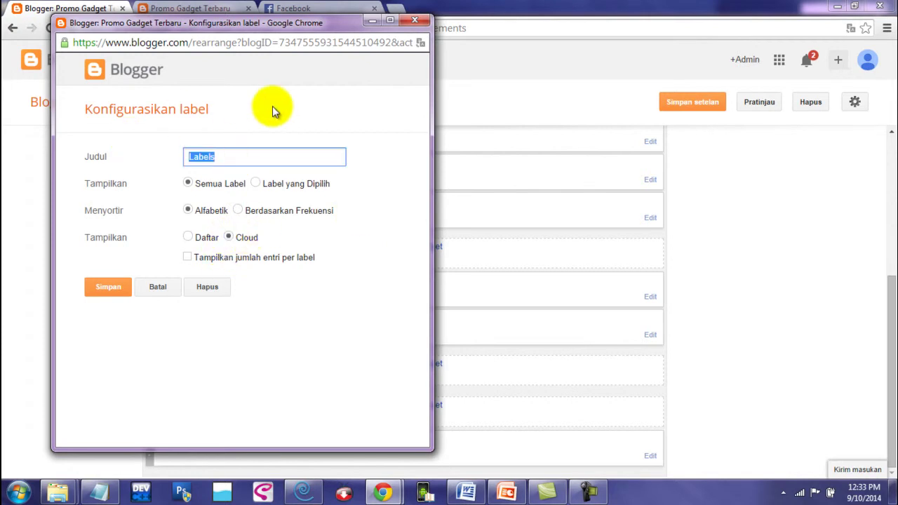
pyautogui.write('Kategori Produk')
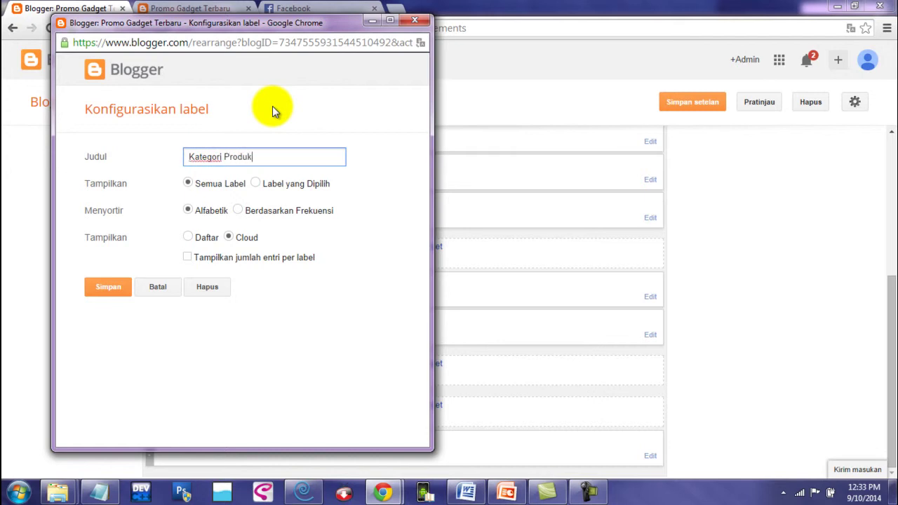
pyautogui.hotkey('ctrl', 'a')
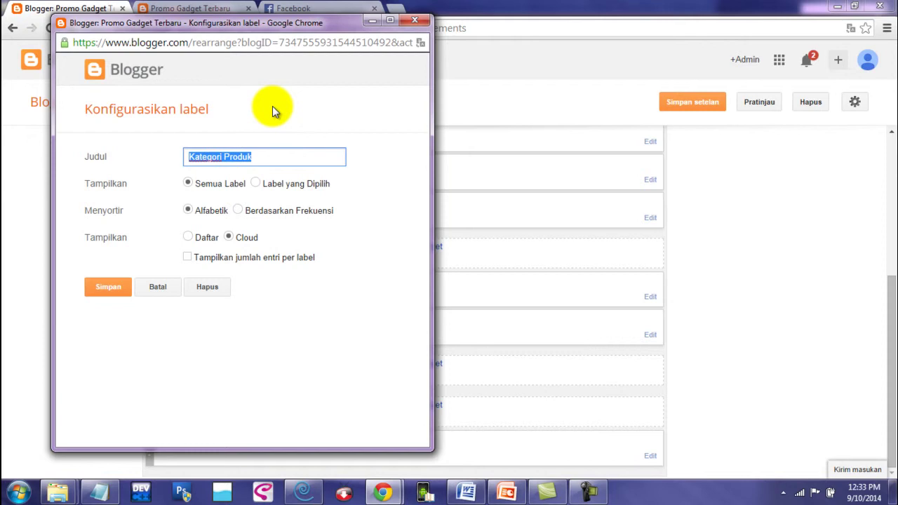
pyautogui.write('BRANDS')
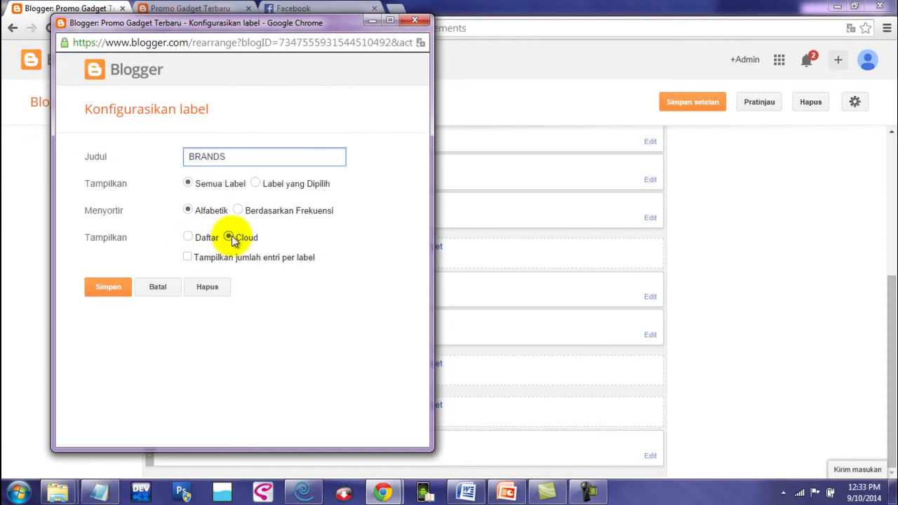
pyautogui.click(187, 257)
pyautogui.click(109, 293)
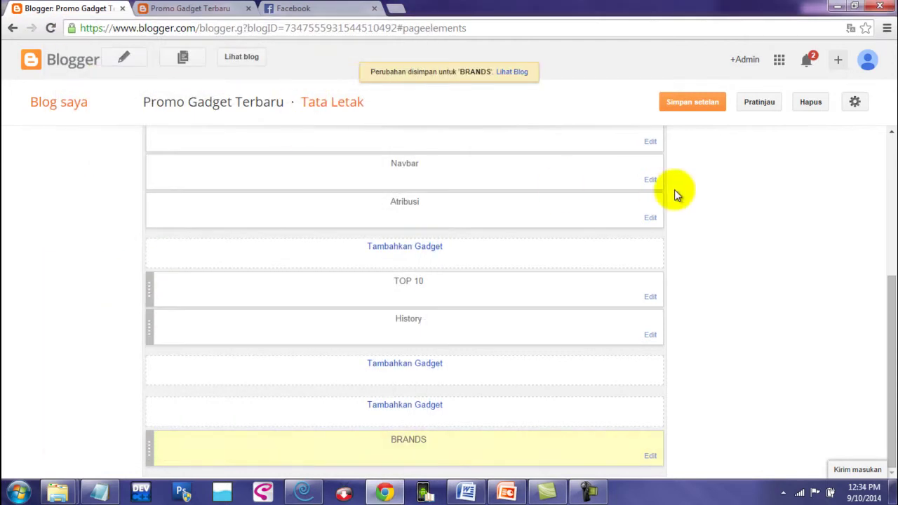
pyautogui.click(692, 103)
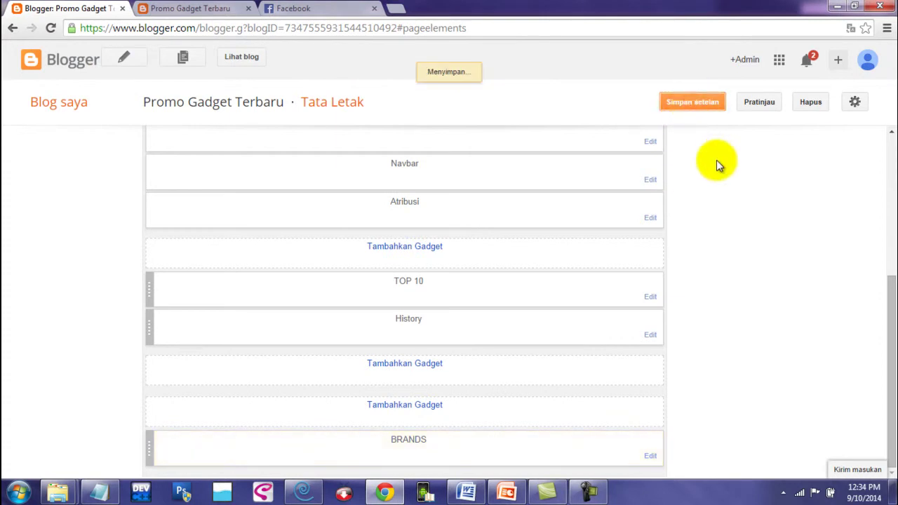
# Try placing the History gadget directly below Atribusi and save the layout arrangement
pyautogui.click(156, 7)
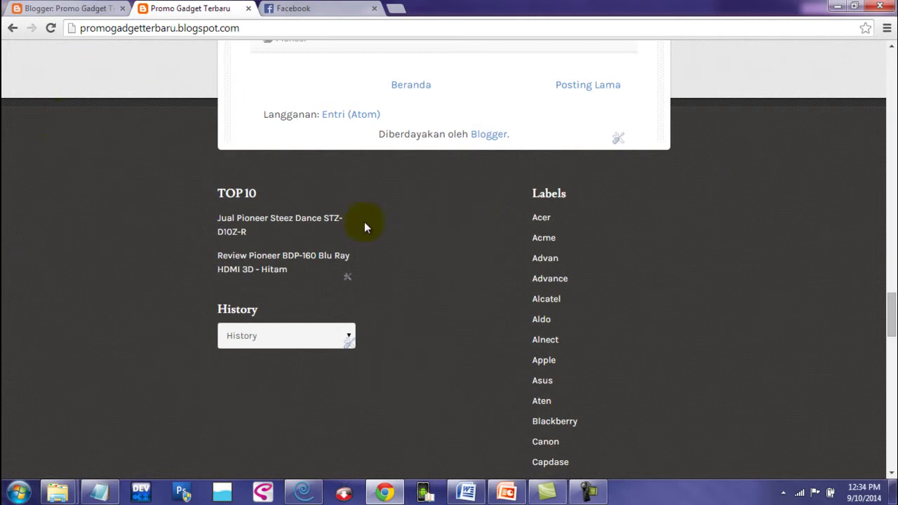
pyautogui.scroll(-8, 466, 254)
pyautogui.scroll(8, 465, 256)
pyautogui.click(87, 7)
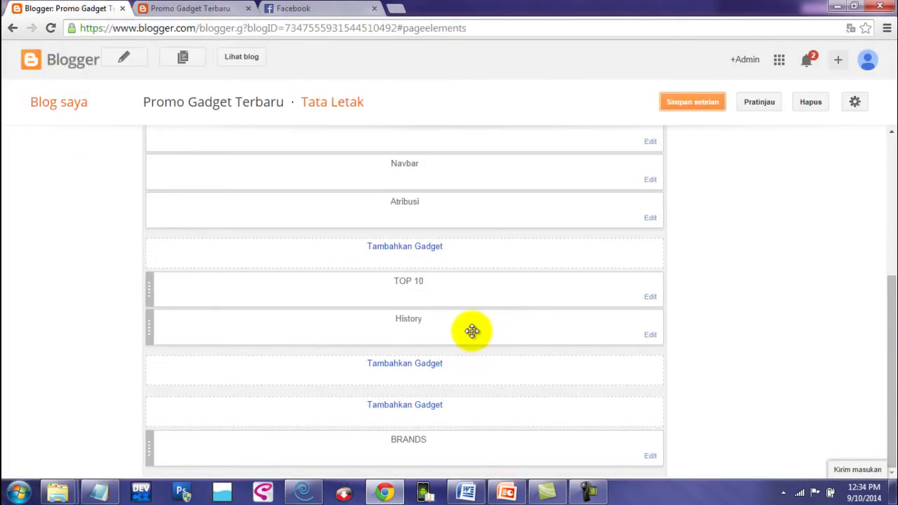
pyautogui.moveTo(472, 331); pyautogui.dragTo(477, 244)
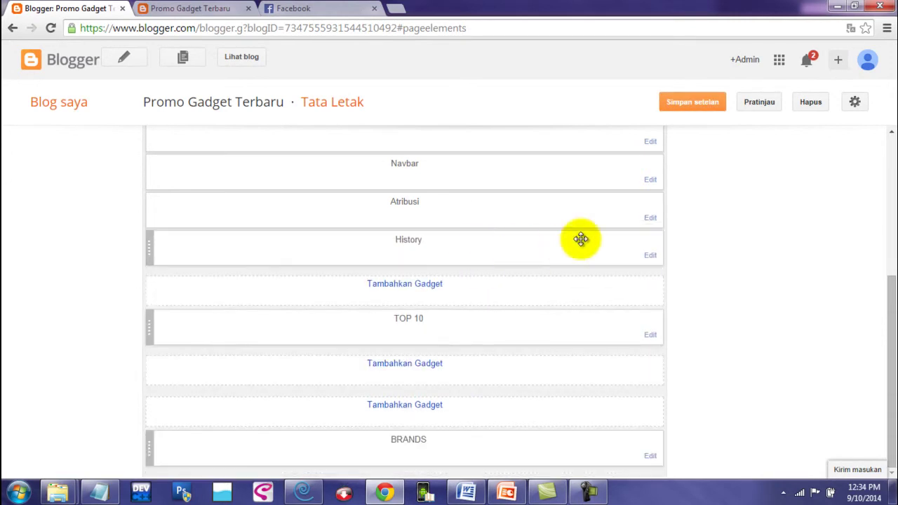
pyautogui.click(699, 104)
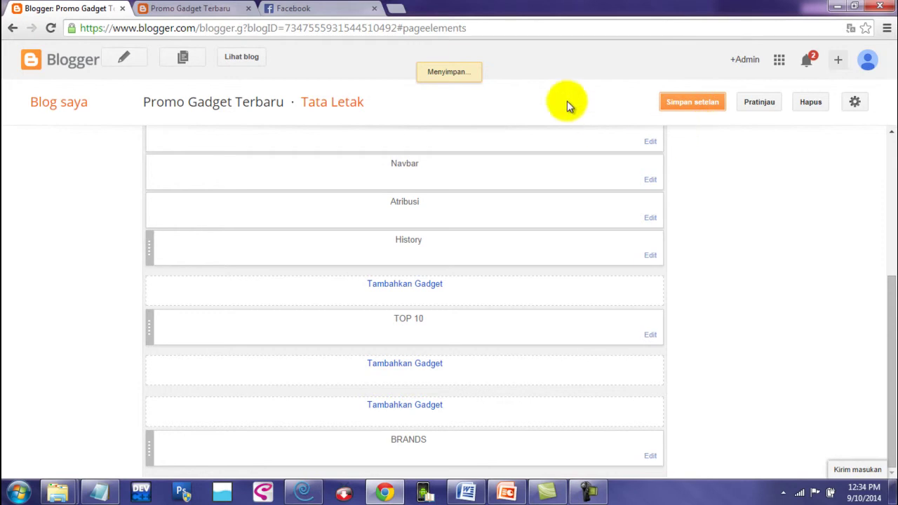
# Reload the live blog and check where the History gadget and the BRANDS cloud appear
pyautogui.click(199, 8)
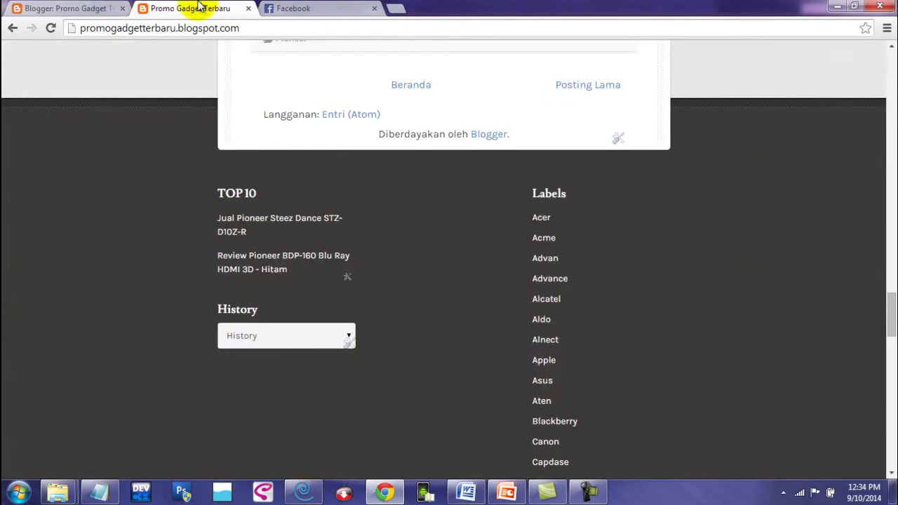
pyautogui.click(50, 29)
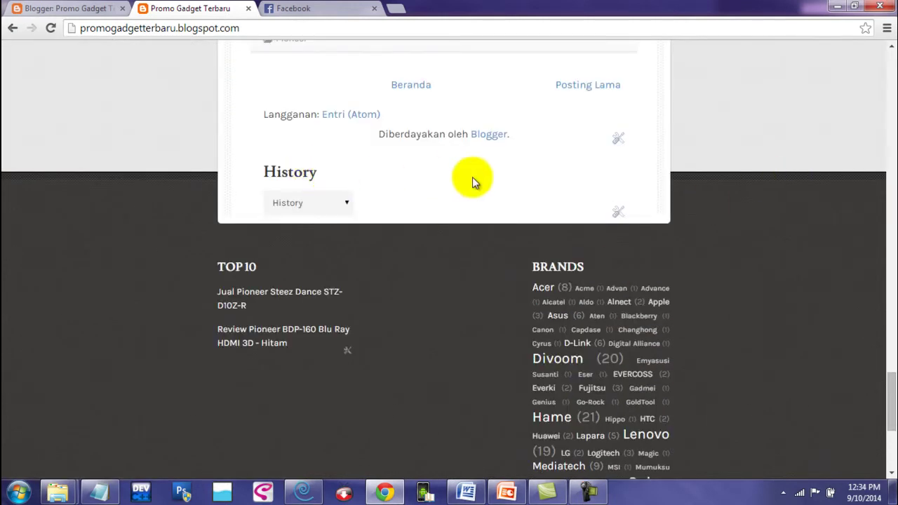
pyautogui.scroll(-3, 734, 191)
pyautogui.scroll(3, 734, 192)
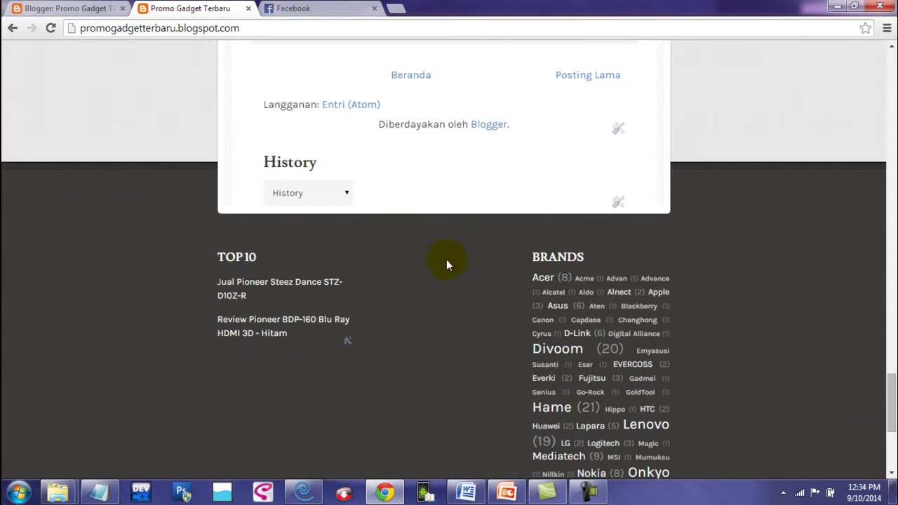
# Move the History gadget into the empty footer section between TOP 10 and BRANDS and save the arrangement
pyautogui.click(73, 6)
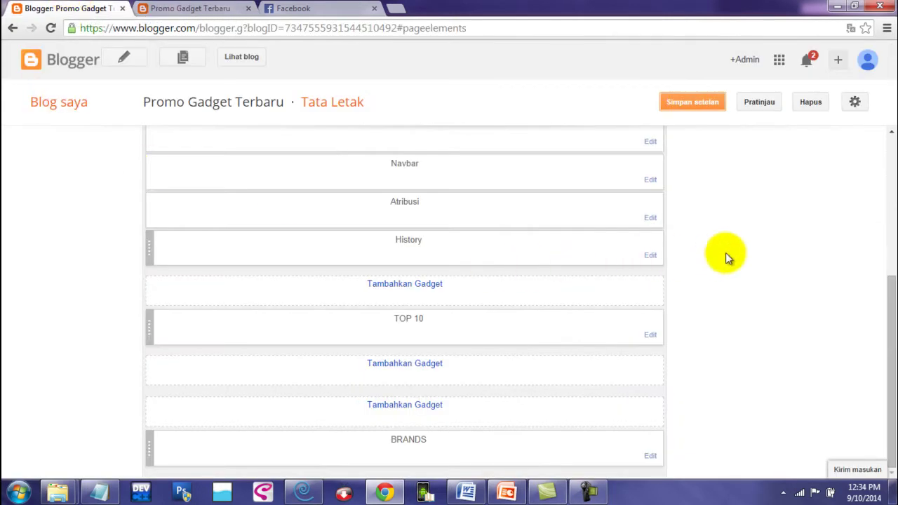
pyautogui.moveTo(890, 308); pyautogui.dragTo(890, 349)
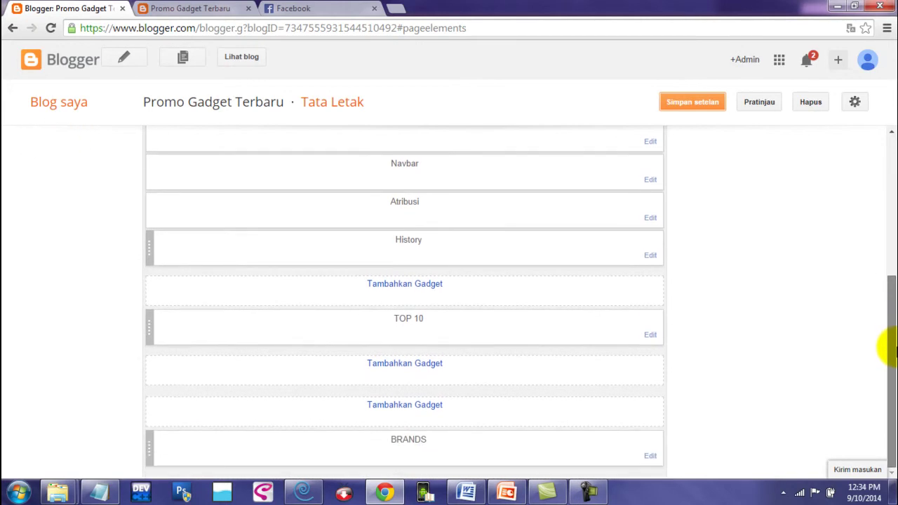
pyautogui.moveTo(438, 246); pyautogui.dragTo(445, 407)
pyautogui.moveTo(513, 413); pyautogui.dragTo(516, 343)
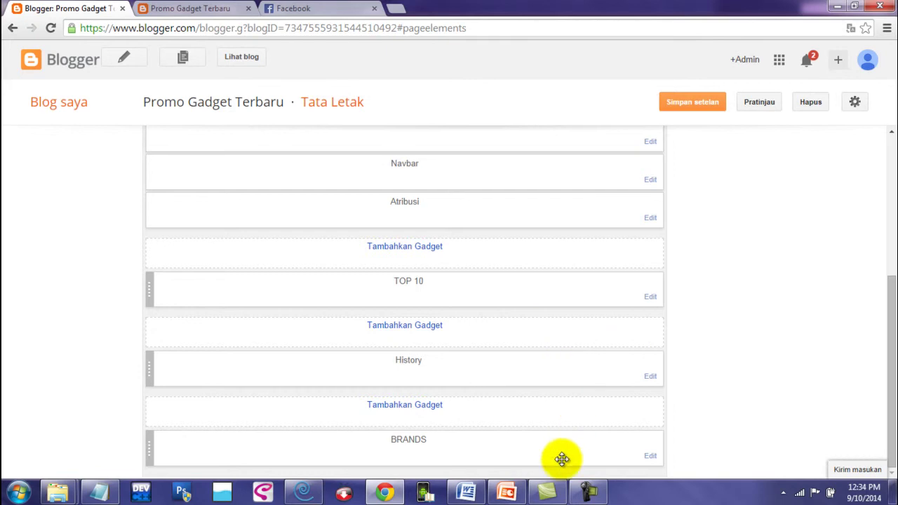
pyautogui.click(700, 102)
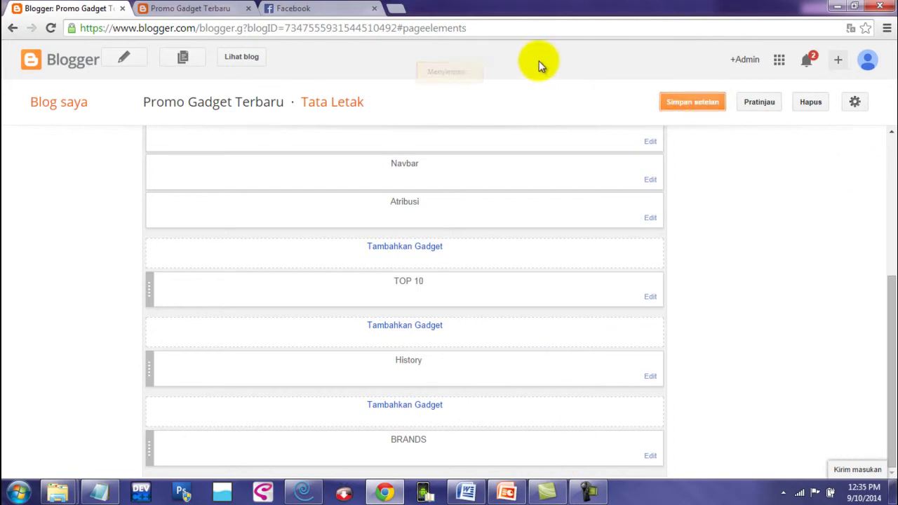
# Reload the live blog and examine the arrangement of the TOP 10, History and BRANDS footer gadgets
pyautogui.click(238, 6)
pyautogui.click(50, 28)
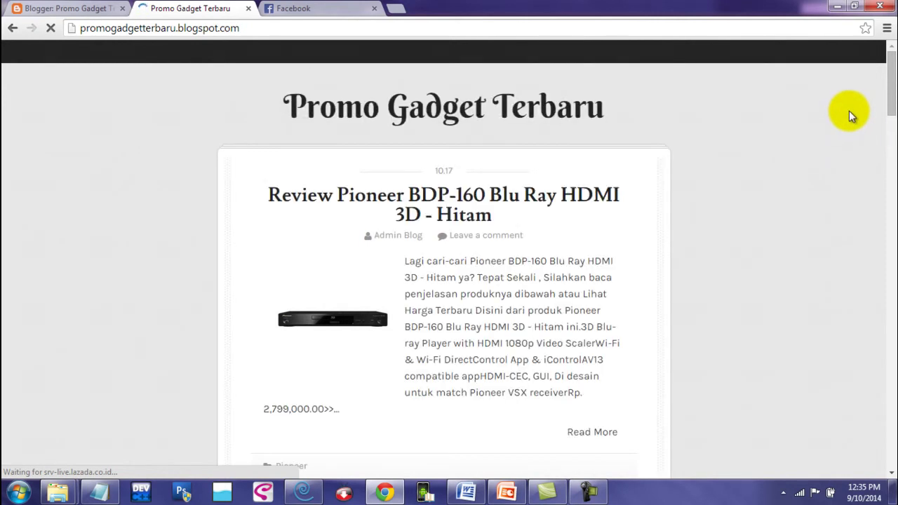
pyautogui.scroll(-15, 892, 63)
pyautogui.scroll(-3, 772, 236)
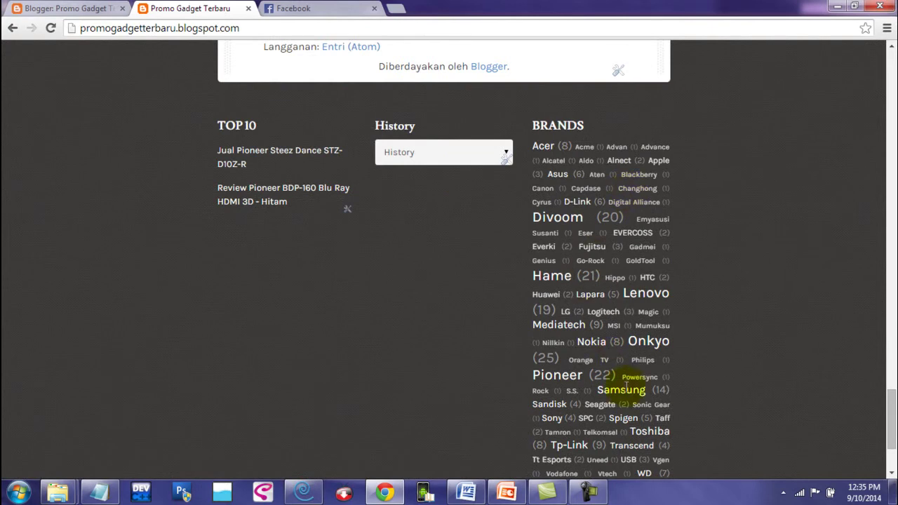
pyautogui.scroll(-3, 742, 320)
pyautogui.scroll(10, 685, 327)
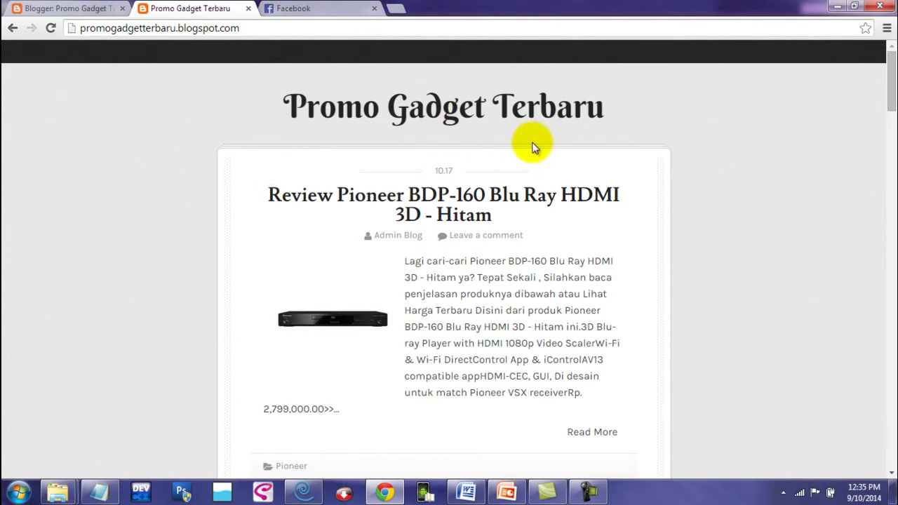
# Open the Review Pioneer Steez Dance STZ-D10T-G - Hijau post and examine its page down to the comment section
pyautogui.scroll(-20, 766, 213)
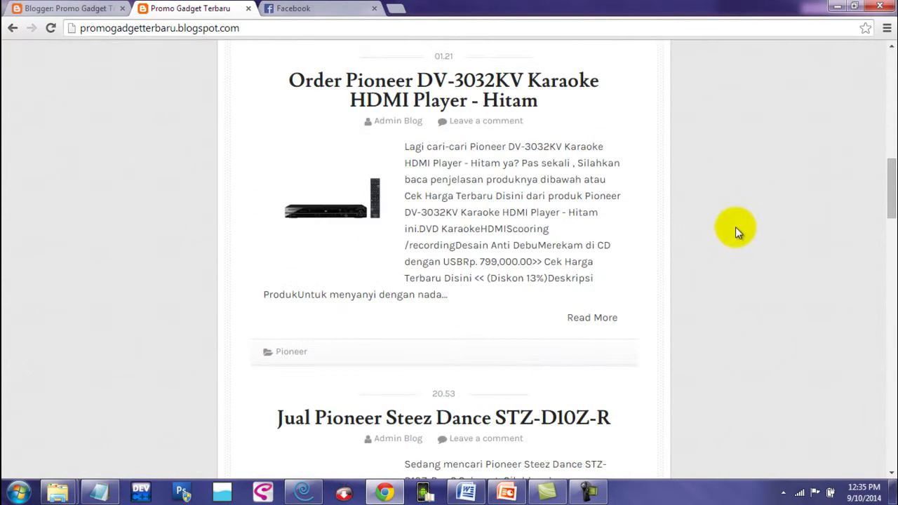
pyautogui.scroll(-2, 733, 228)
pyautogui.click(516, 209)
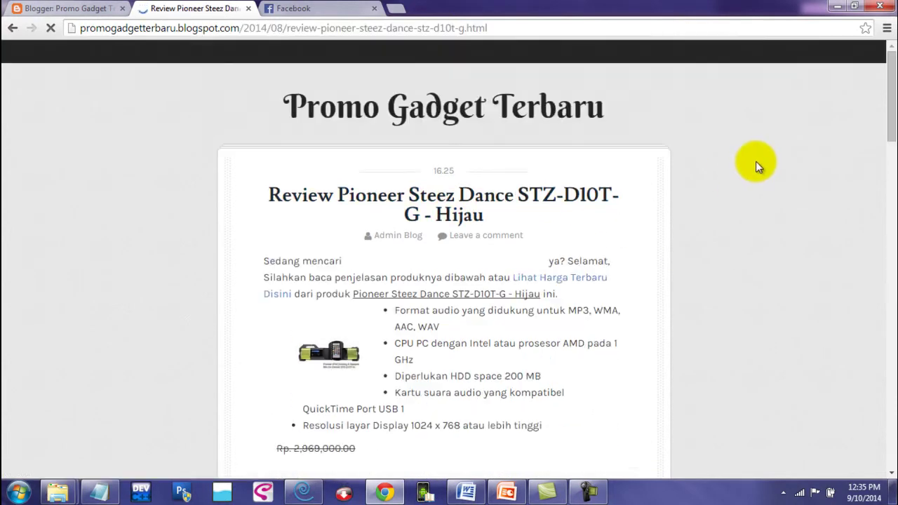
pyautogui.moveTo(890, 90); pyautogui.dragTo(890, 295)
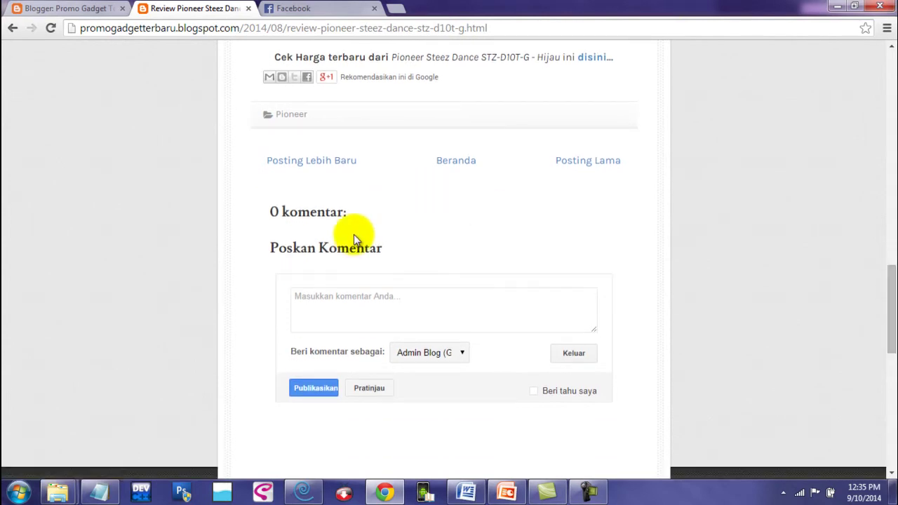
# Open the Posting Blog gadget's settings in the Blogger layout and set the number of main-page posts to 10
pyautogui.click(68, 6)
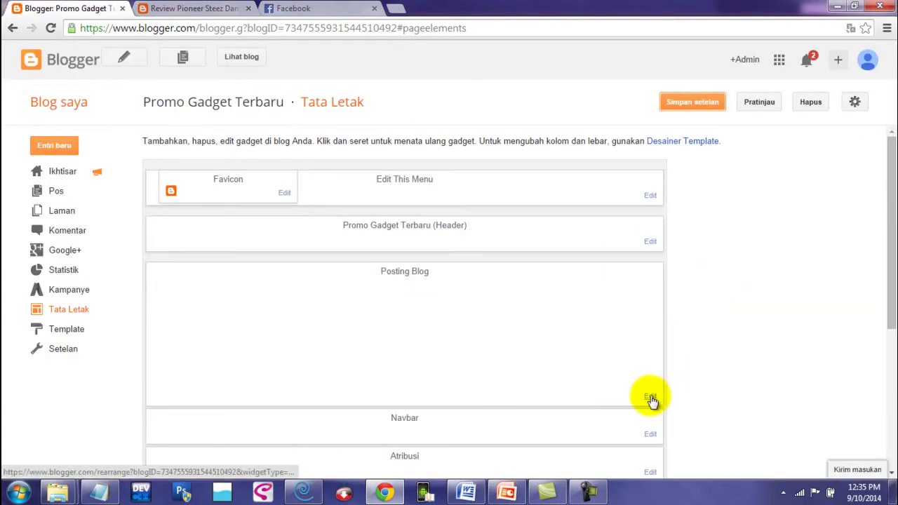
pyautogui.click(650, 397)
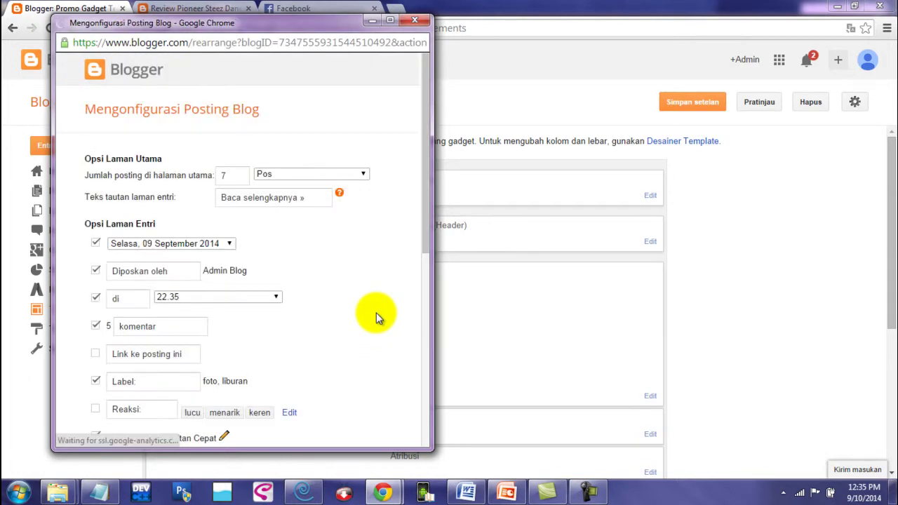
pyautogui.moveTo(425, 225); pyautogui.dragTo(426, 263)
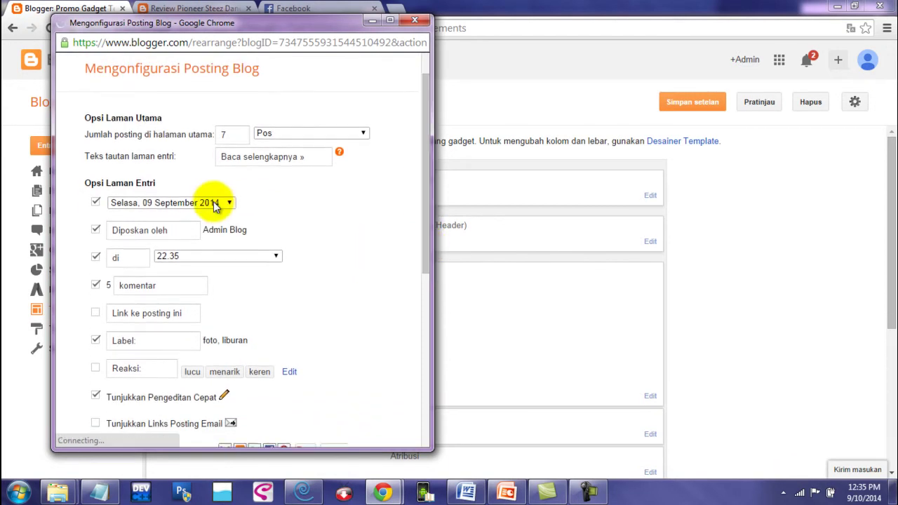
pyautogui.doubleClick(230, 134)
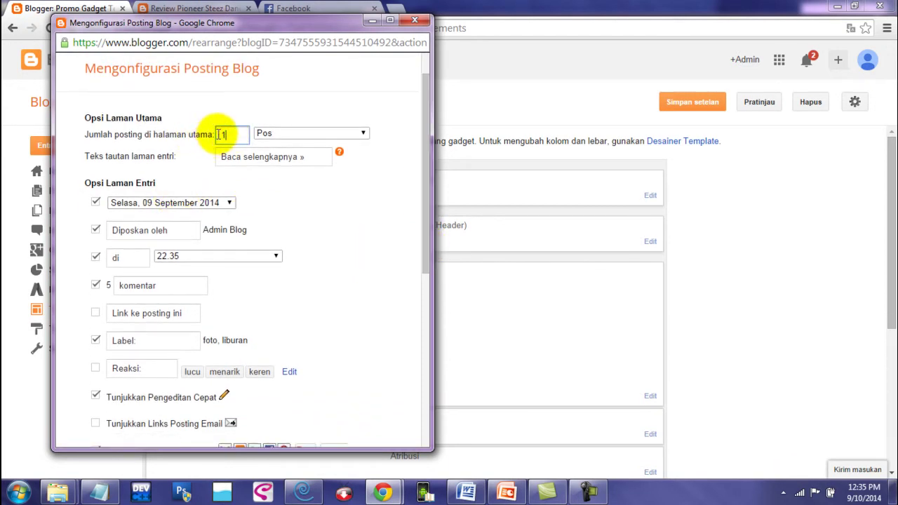
pyautogui.write('10')
# Turn off the post date, author, time, comments, quick editing and location items in the Posting Blog settings and save the gadget
pyautogui.click(95, 202)
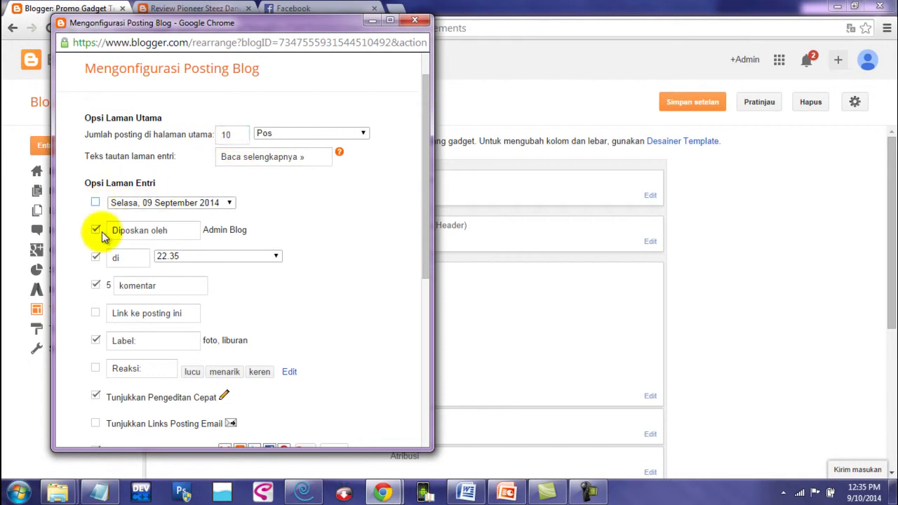
pyautogui.click(95, 258)
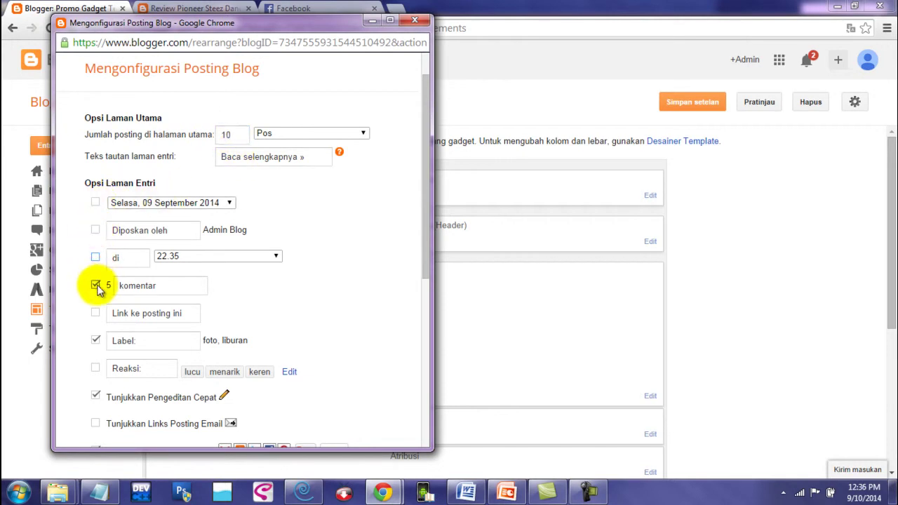
pyautogui.click(96, 395)
pyautogui.moveTo(425, 239); pyautogui.dragTo(425, 328)
pyautogui.click(95, 300)
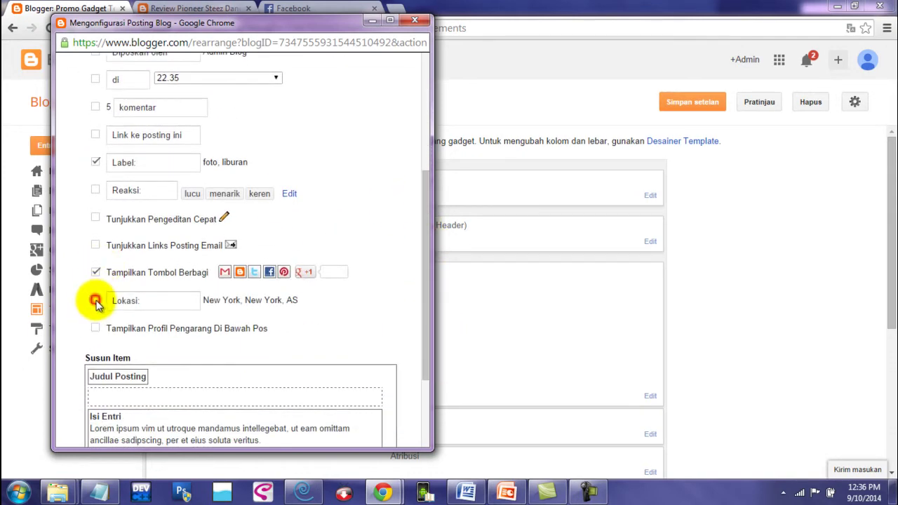
pyautogui.moveTo(423, 262); pyautogui.dragTo(422, 366)
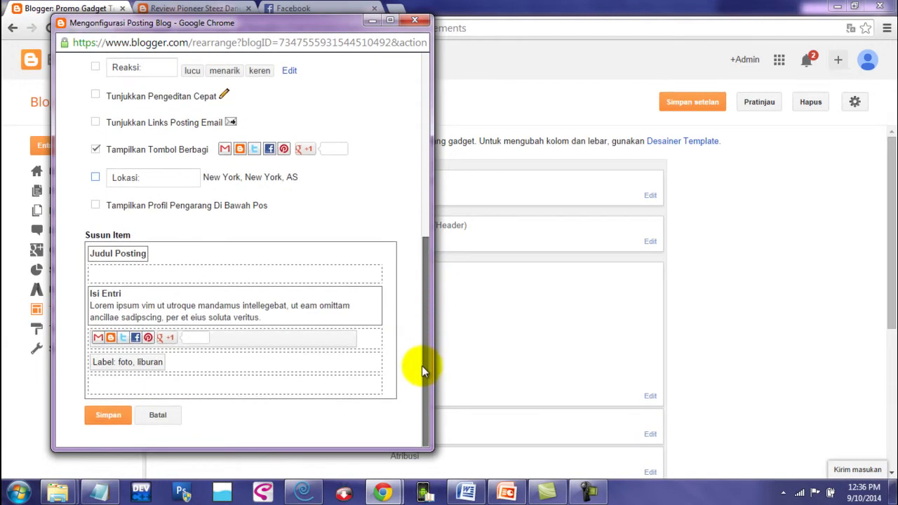
pyautogui.click(109, 415)
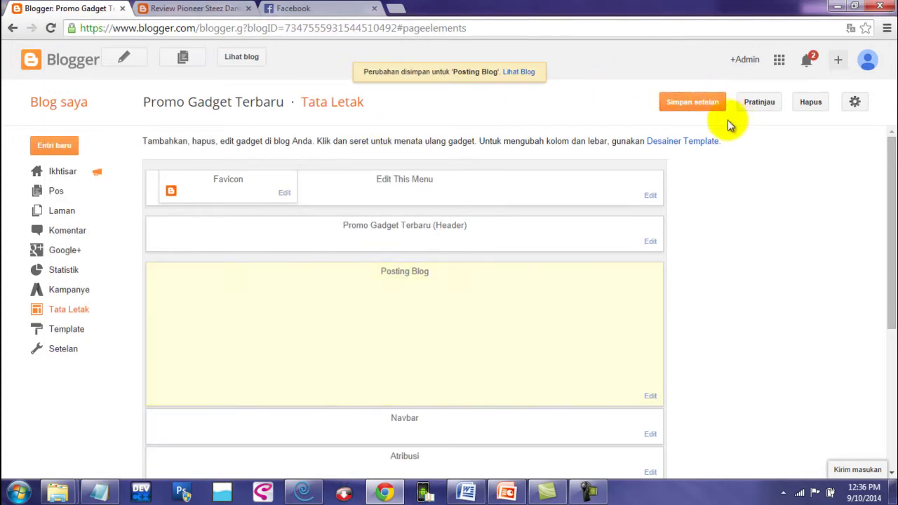
# Save the blog's layout arrangement and reload the Review Pioneer Steez Dance STZ-D10T-G - Hijau post on the live blog
pyautogui.click(711, 104)
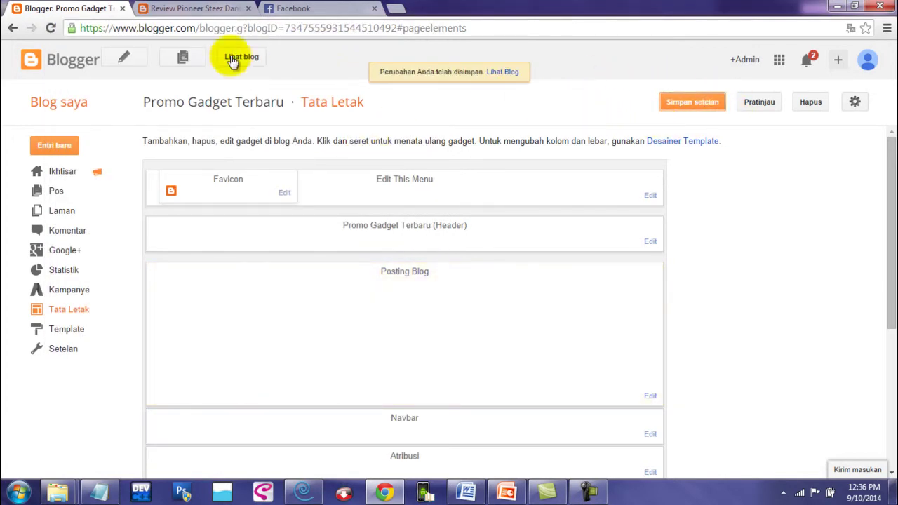
pyautogui.click(199, 7)
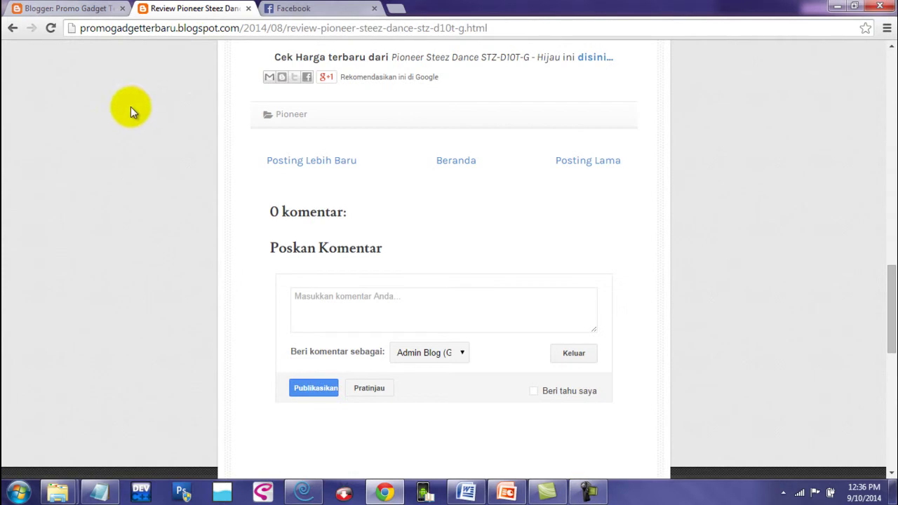
pyautogui.click(47, 28)
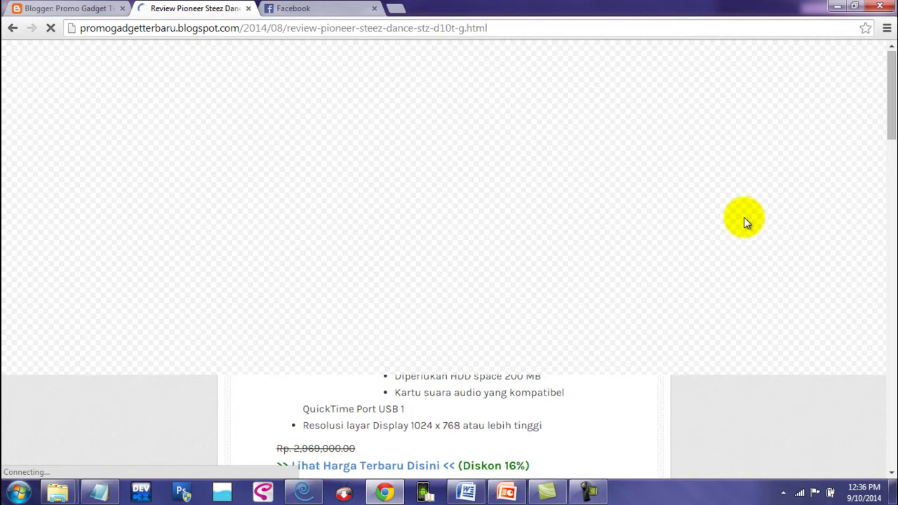
# Examine the reloaded post from its title down to the labels, comment area and footer gadgets
pyautogui.scroll(-6, 744, 219)
pyautogui.scroll(-10, 745, 218)
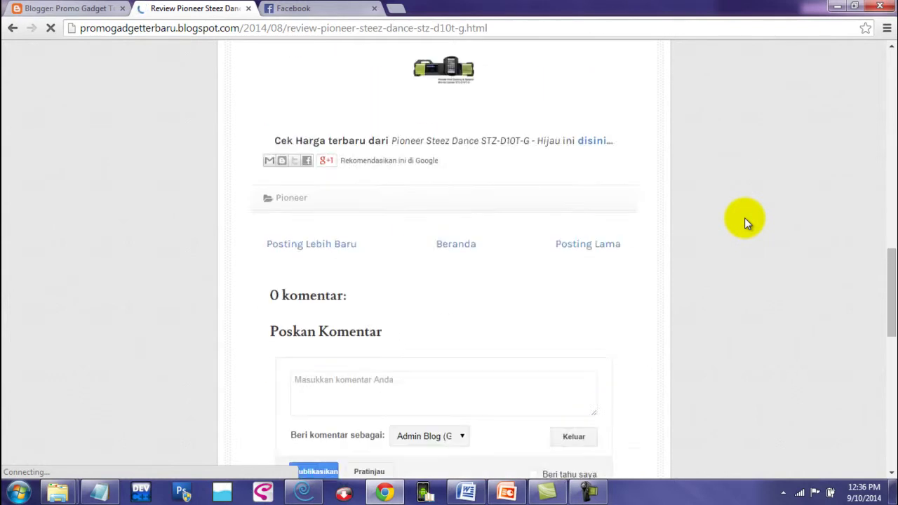
pyautogui.scroll(20, 744, 218)
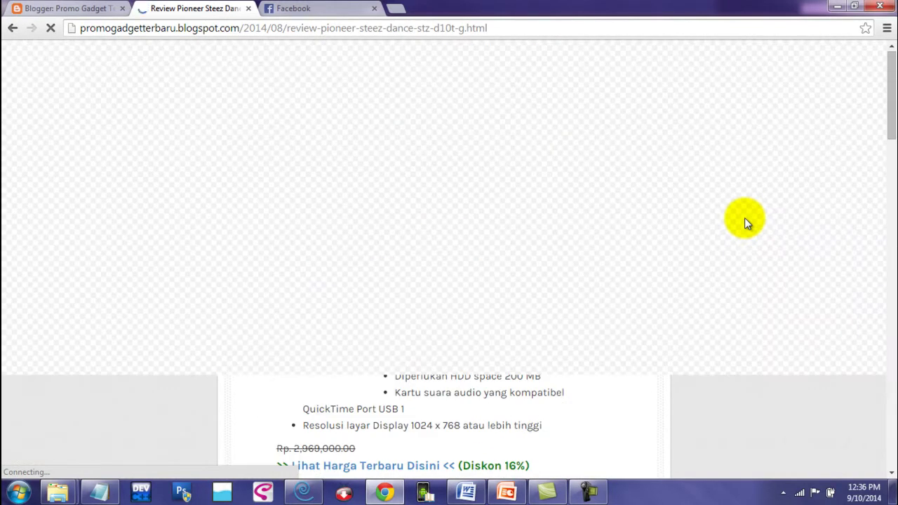
pyautogui.scroll(-5, 744, 218)
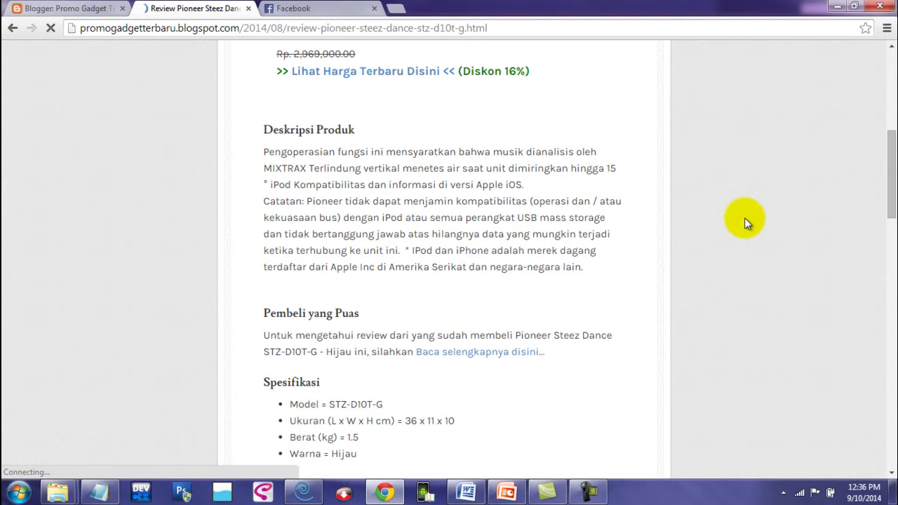
pyautogui.scroll(1, 744, 218)
pyautogui.scroll(-12, 744, 217)
pyautogui.scroll(17, 745, 218)
pyautogui.scroll(1, 745, 218)
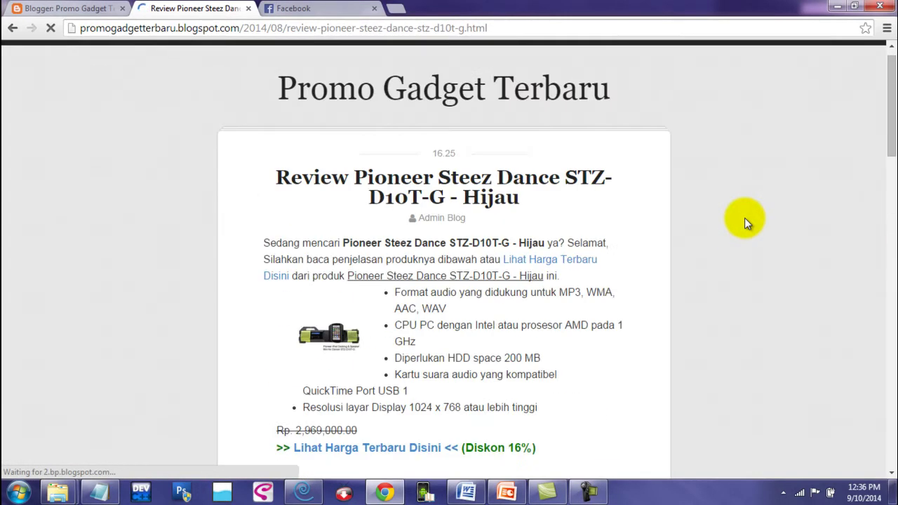
pyautogui.scroll(-5, 745, 218)
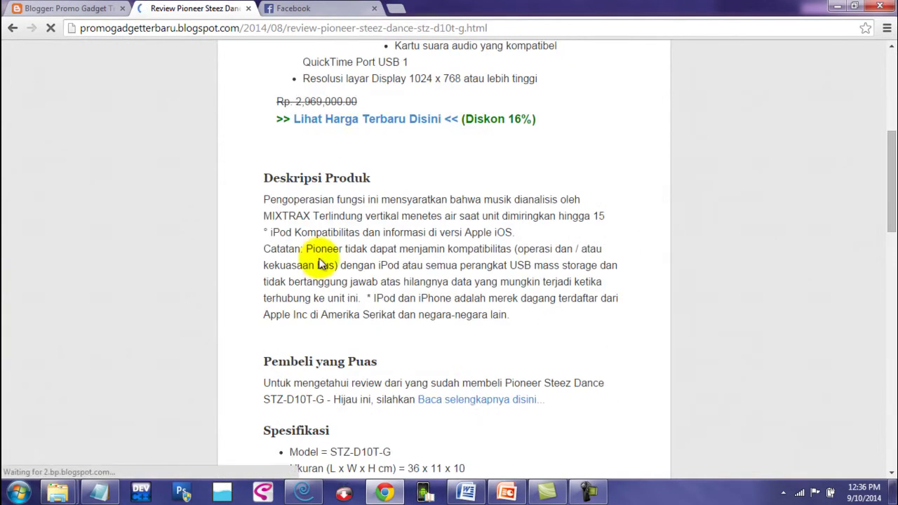
pyautogui.scroll(-8, 668, 234)
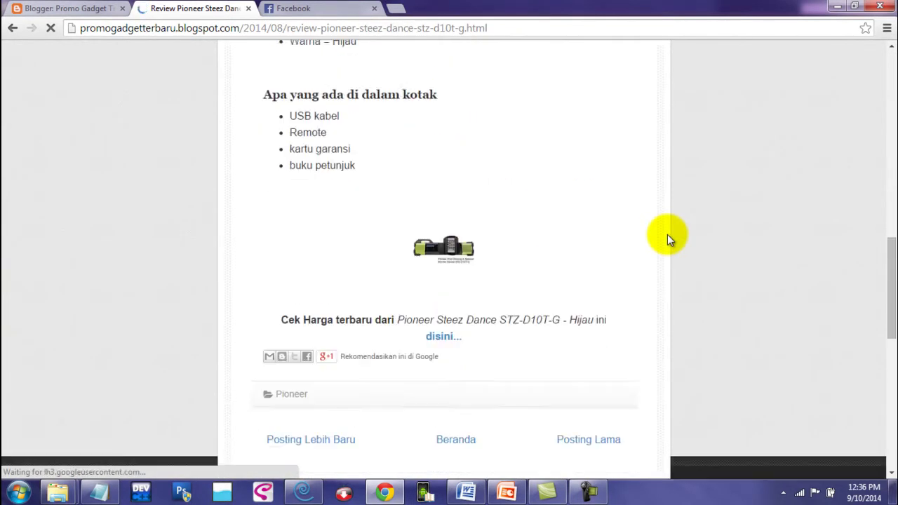
pyautogui.scroll(14, 667, 234)
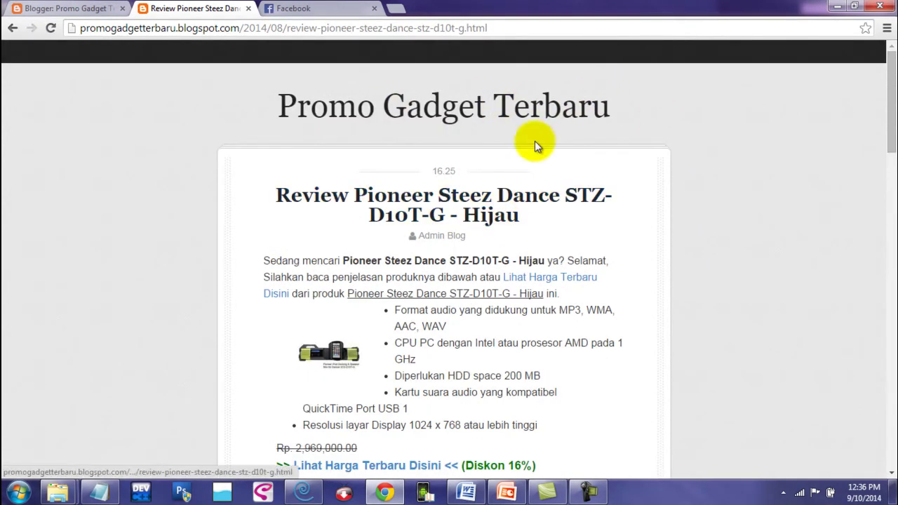
pyautogui.scroll(-2, 519, 211)
pyautogui.scroll(-3, 463, 295)
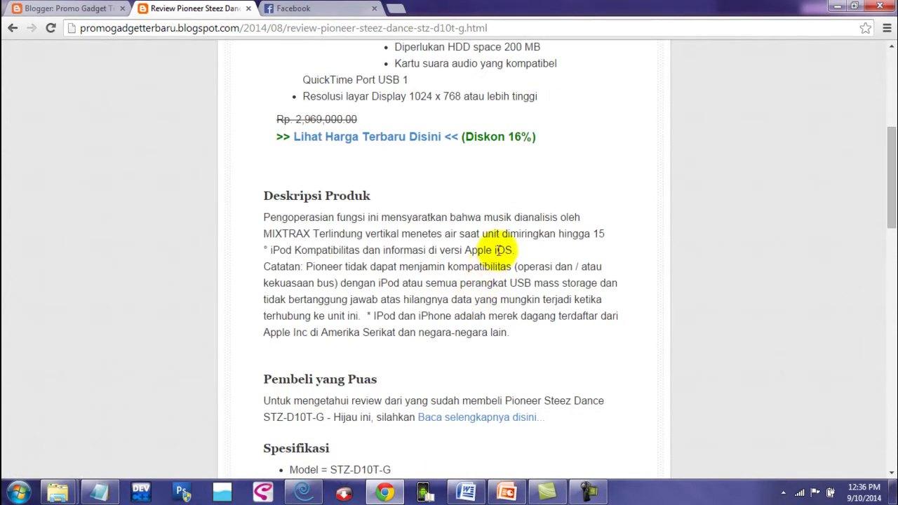
pyautogui.scroll(-10, 517, 242)
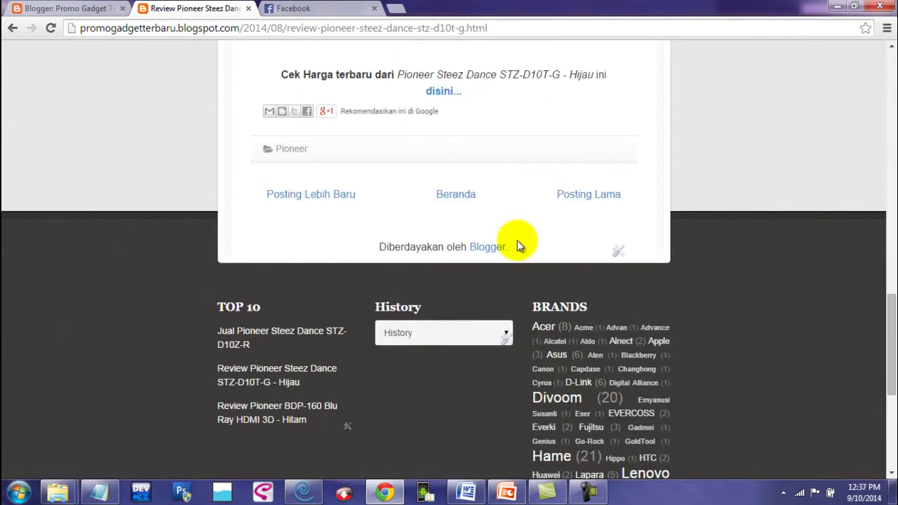
pyautogui.scroll(1, 518, 240)
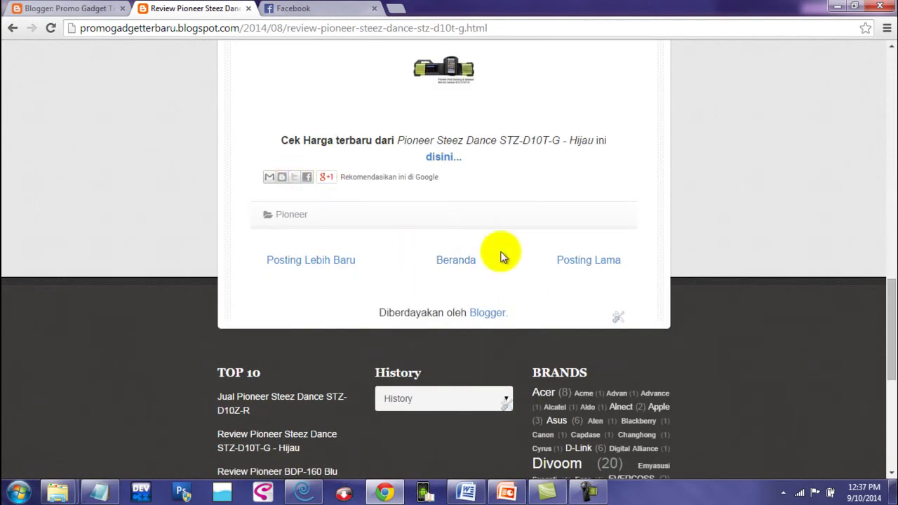
pyautogui.scroll(15, 678, 224)
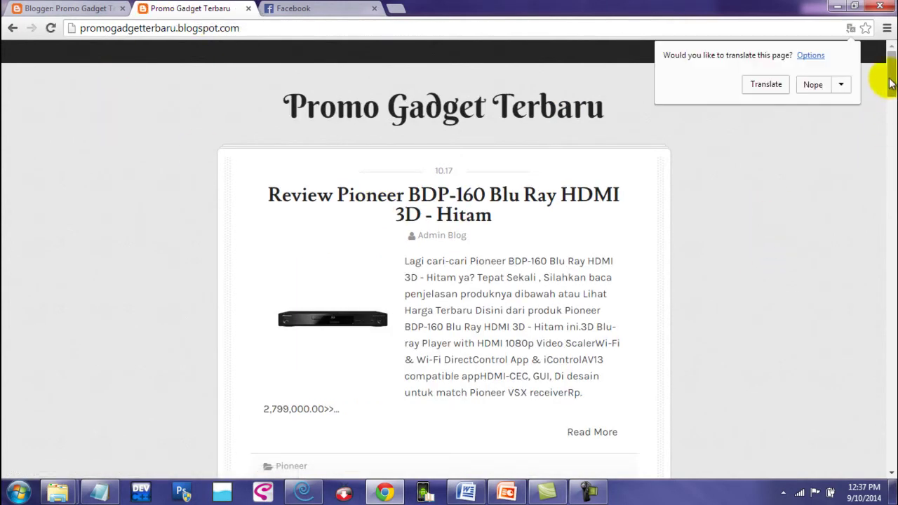
# Decline the translation of the blog's home page and look through its list of posts
pyautogui.click(812, 85)
pyautogui.moveTo(893, 82); pyautogui.dragTo(891, 322)
pyautogui.moveTo(892, 374); pyautogui.dragTo(890, 50)
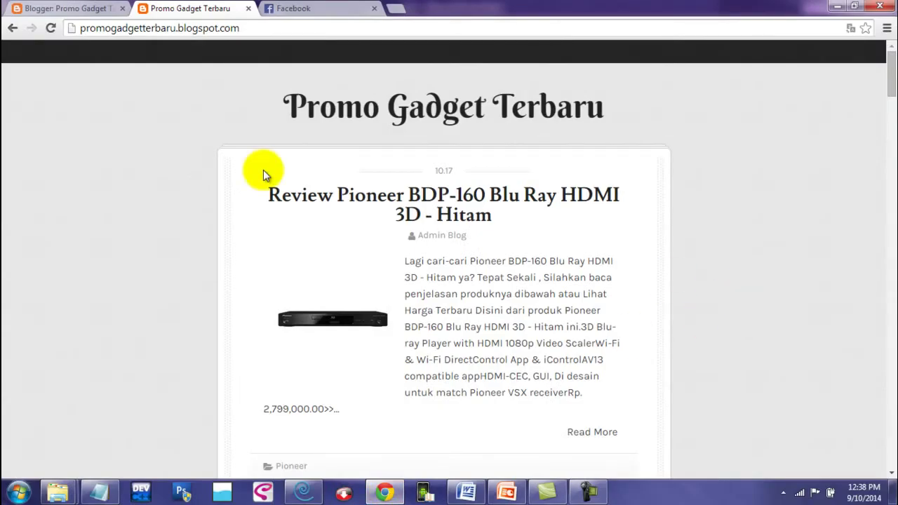
# Search the web for GOOGLE PING in a new browser tab and decline translating the results page
pyautogui.click(417, 15)
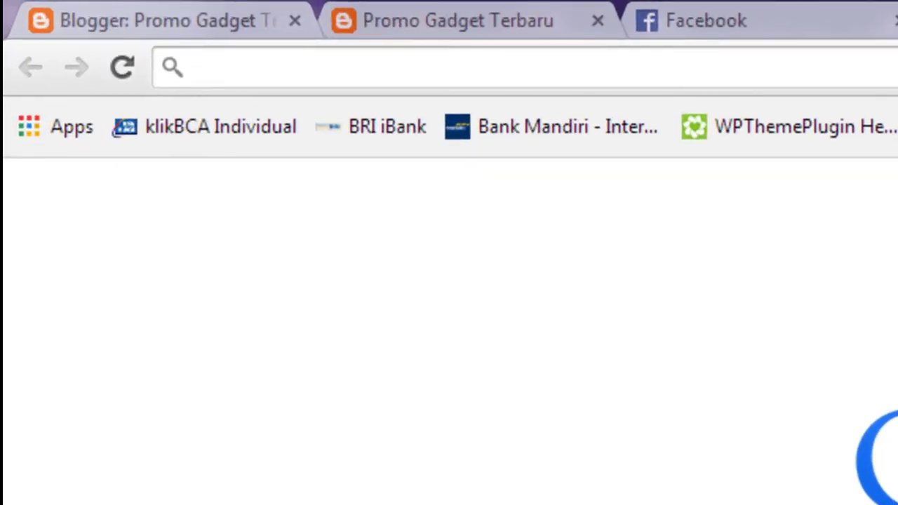
pyautogui.write('GOOGLE')
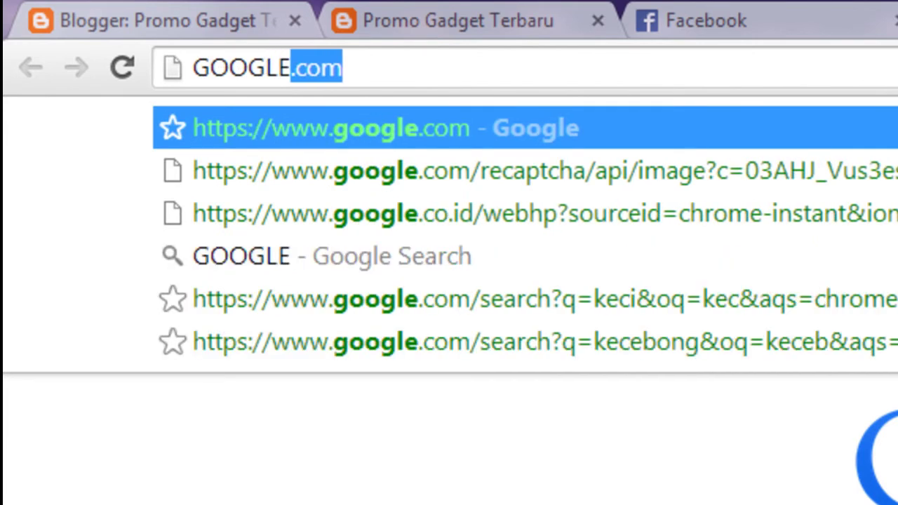
pyautogui.write(' PING')
pyautogui.press('Return')
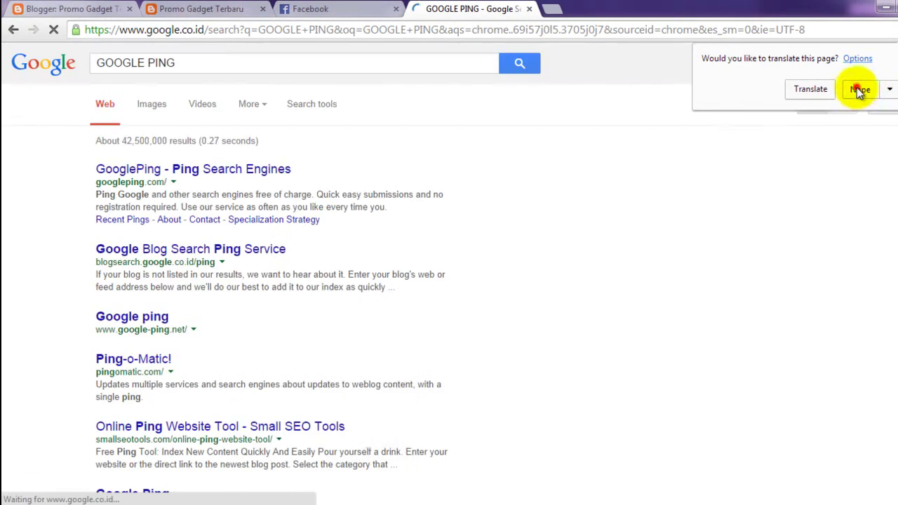
pyautogui.click(805, 89)
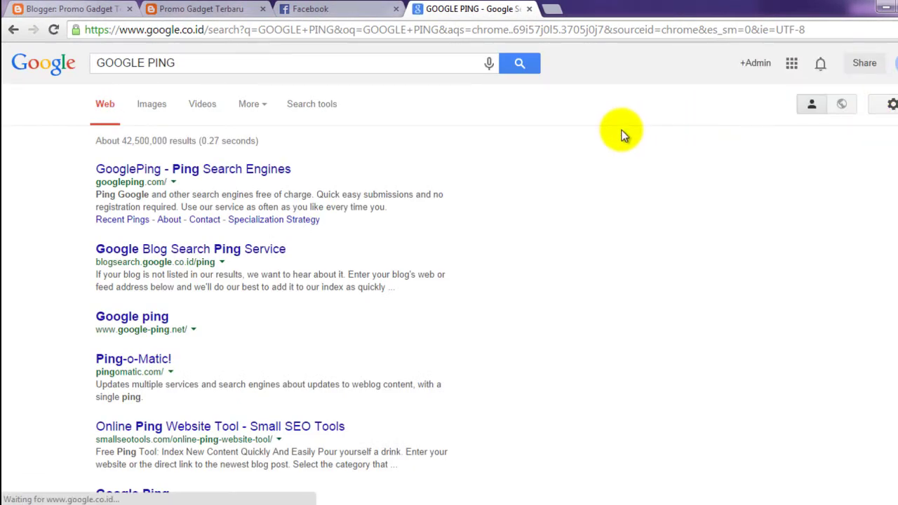
# Open the GooglePing - Ping Search Engines result in a separate tab and switch to it
pyautogui.rightClick(261, 176)
pyautogui.click(309, 181)
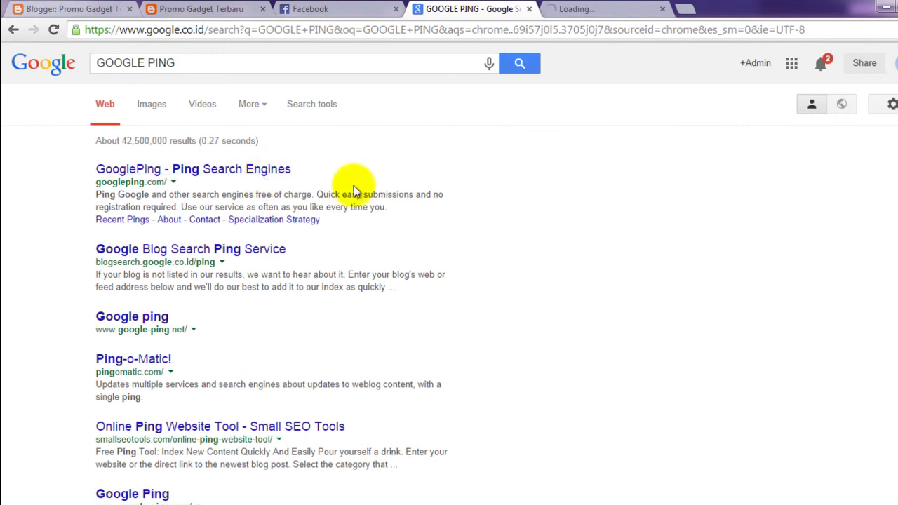
pyautogui.click(609, 7)
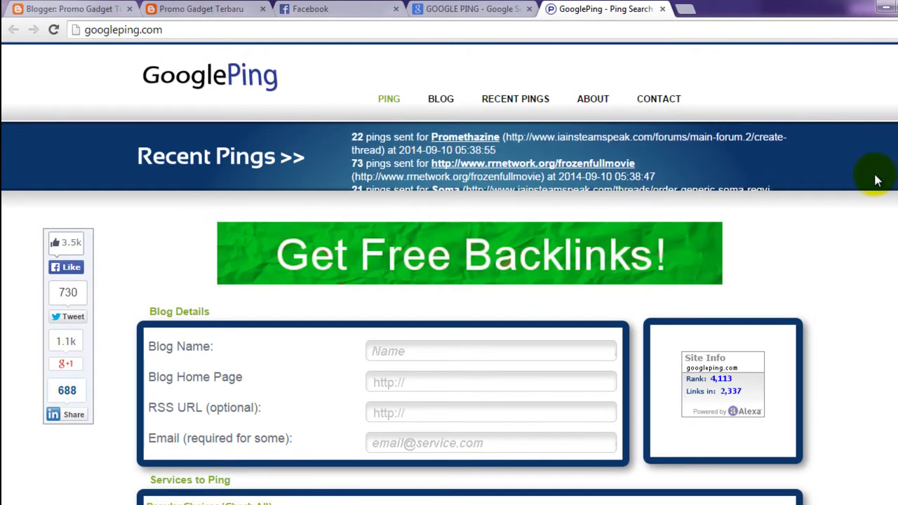
# Copy the address of the Promo Gadget Terbaru blog and paste it as the Blog Home Page in the GooglePing form
pyautogui.click(241, 9)
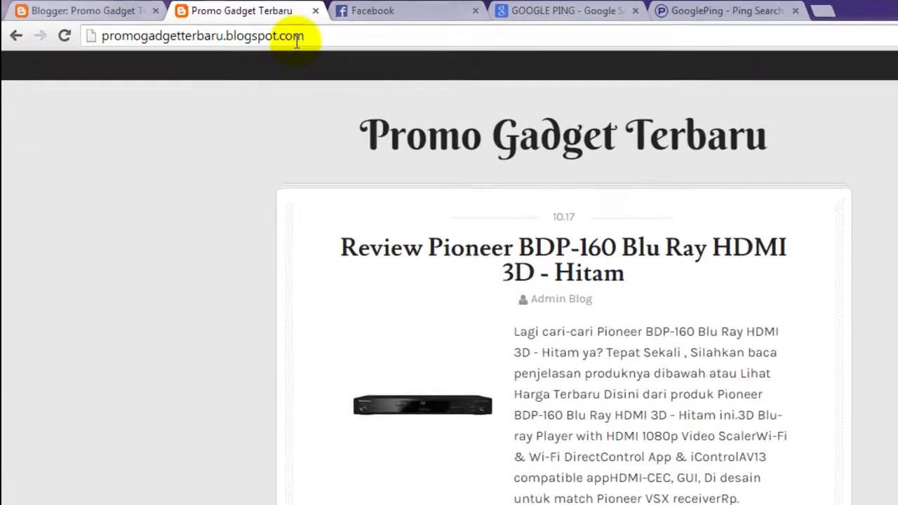
pyautogui.click(297, 39)
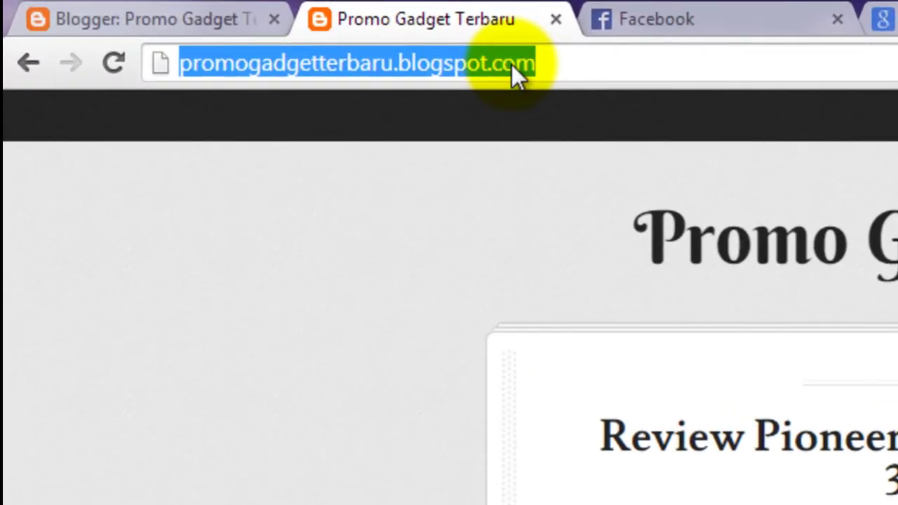
pyautogui.rightClick(289, 36)
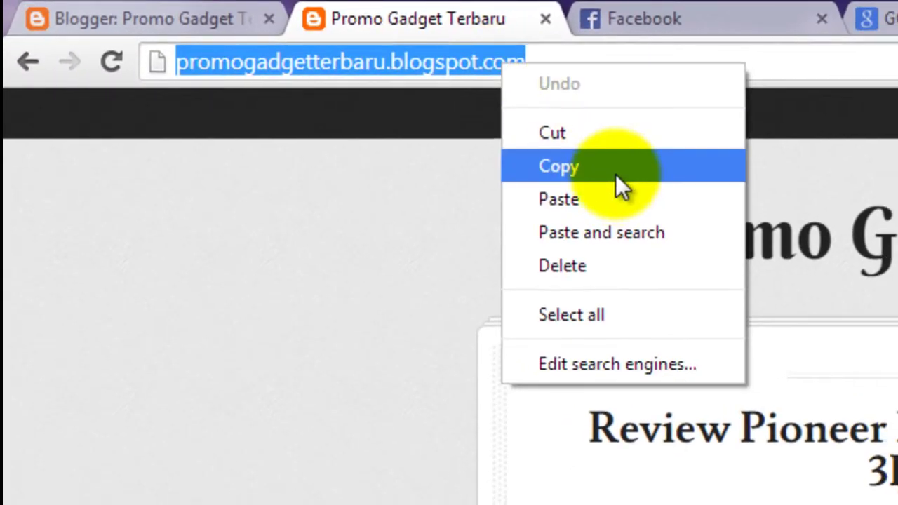
pyautogui.click(616, 174)
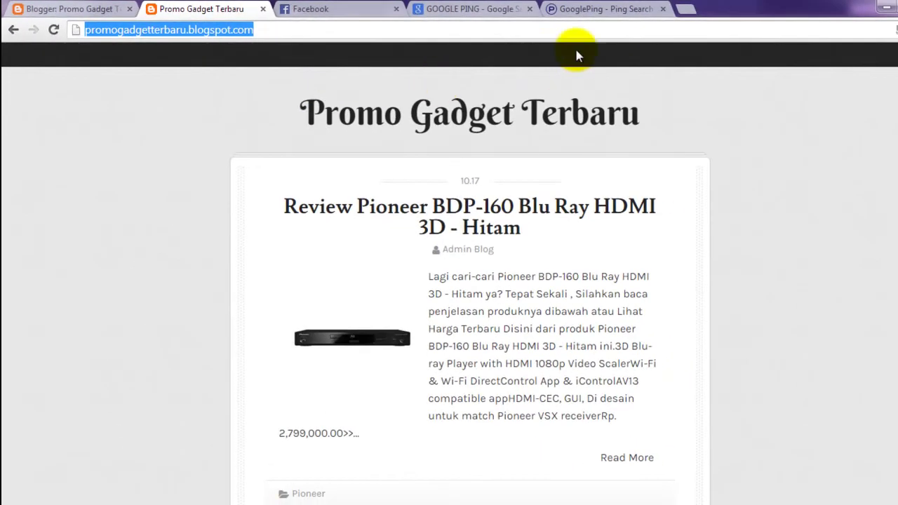
pyautogui.click(600, 7)
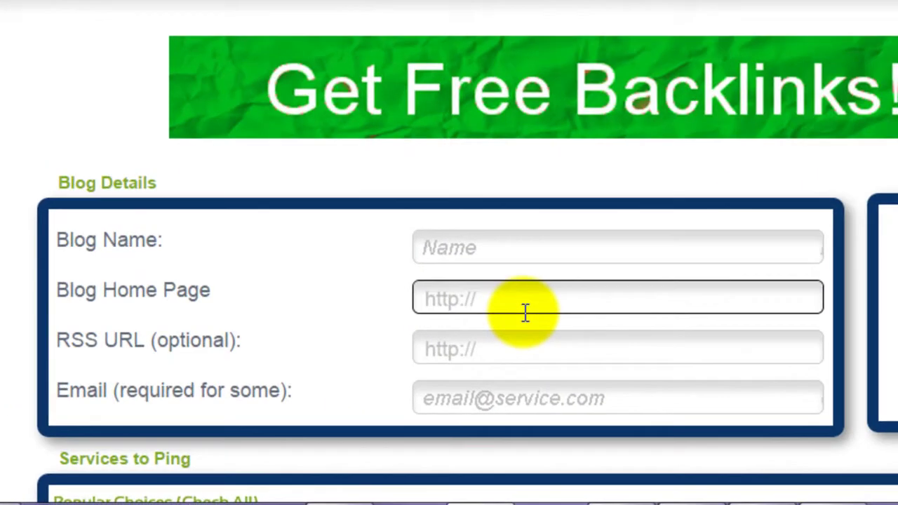
pyautogui.click(418, 379)
pyautogui.rightClick(540, 288)
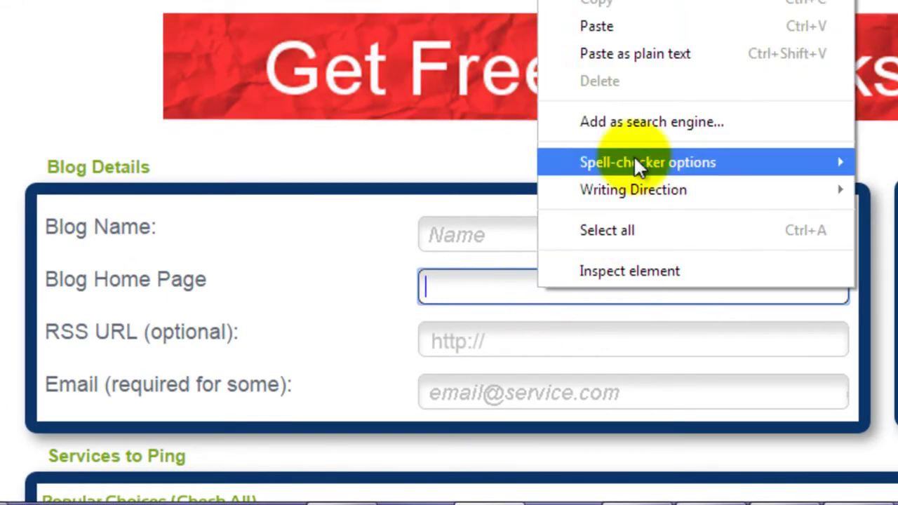
pyautogui.click(683, 34)
pyautogui.click(722, 332)
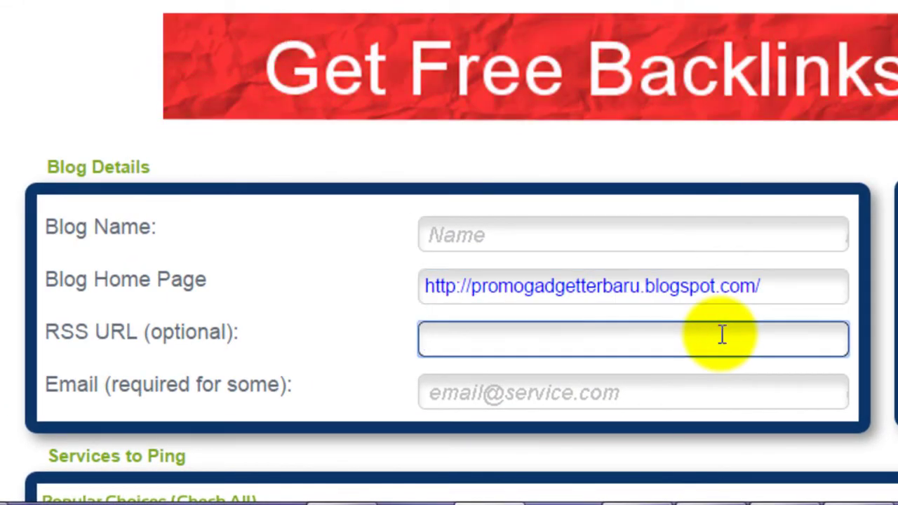
pyautogui.rightClick(722, 334)
pyautogui.click(603, 338)
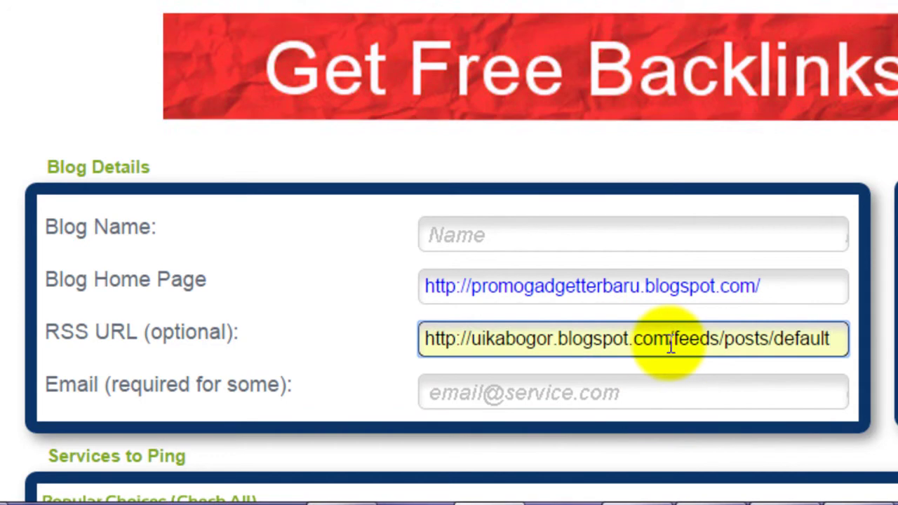
pyautogui.moveTo(672, 340); pyautogui.dragTo(414, 334)
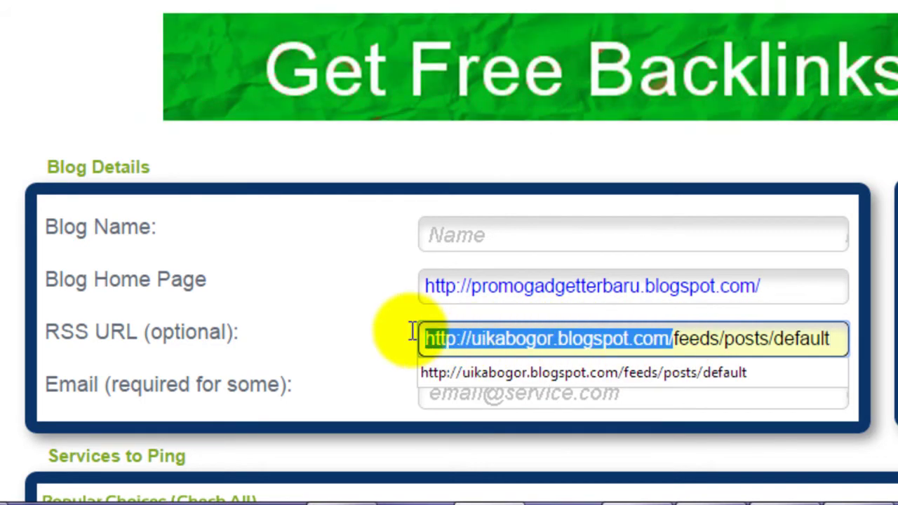
pyautogui.rightClick(484, 339)
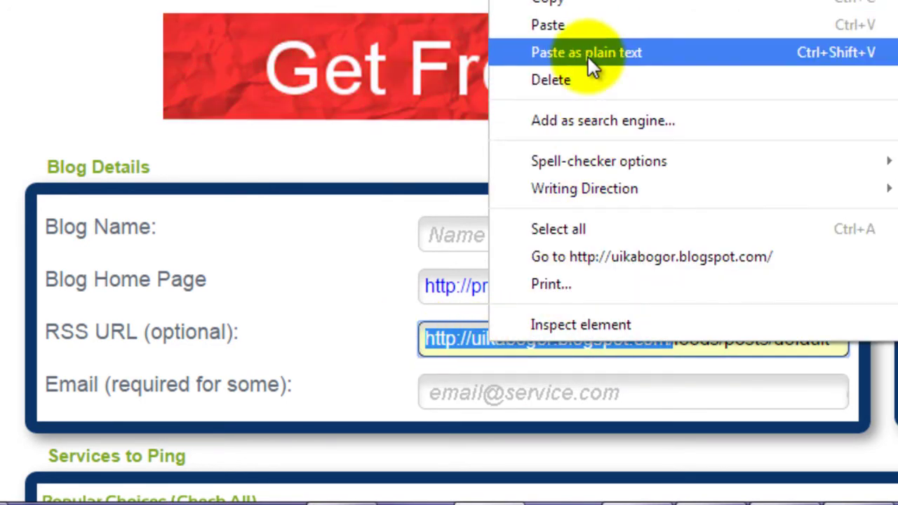
pyautogui.click(598, 28)
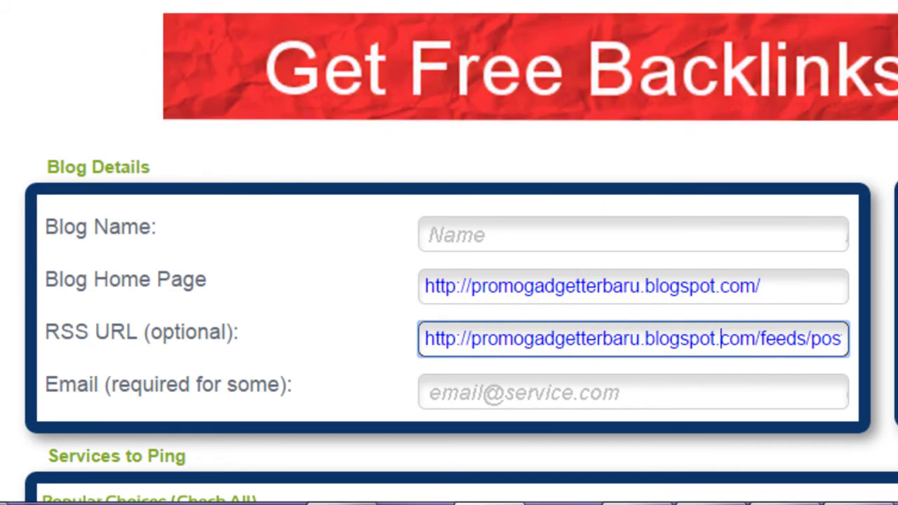
# Review the end of the RSS URL and highlight its /feeds/posts/default part
pyautogui.press('Right')
pyautogui.press('Right')
pyautogui.press('Right')
pyautogui.press('Right')
pyautogui.press('Right')
pyautogui.press('Right')
pyautogui.press('Right')
pyautogui.press('Right')
pyautogui.press('Right')
pyautogui.press('Right')
pyautogui.press('Right')
pyautogui.press('Right')
pyautogui.press('Right')
pyautogui.press('Right')
pyautogui.press('Right')
pyautogui.press('Right')
pyautogui.press('Right')
pyautogui.press('Right')
pyautogui.press('Right')
pyautogui.press('Right')
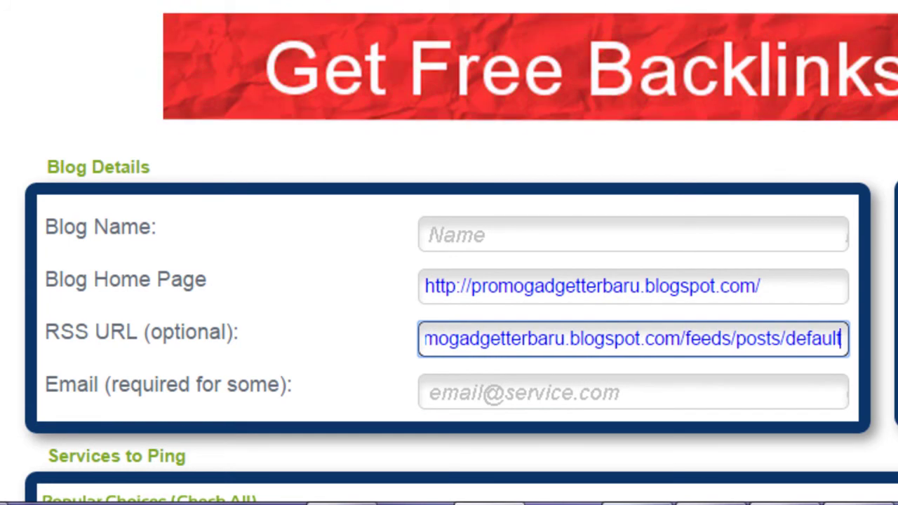
pyautogui.moveTo(691, 339); pyautogui.dragTo(863, 396)
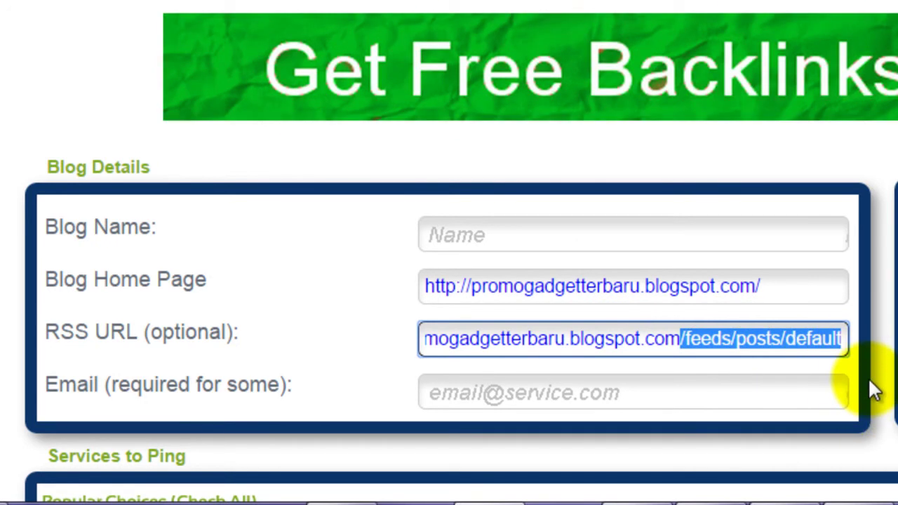
pyautogui.click(870, 372)
# Fill in the contact's e-mail from the saved suggestion and enter promo gadget terbaru as the Blog Name
pyautogui.click(805, 391)
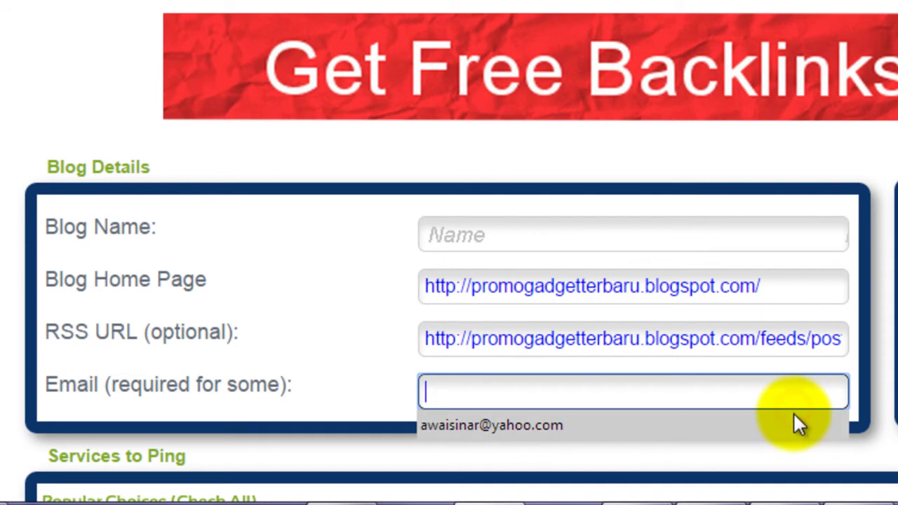
pyautogui.click(795, 423)
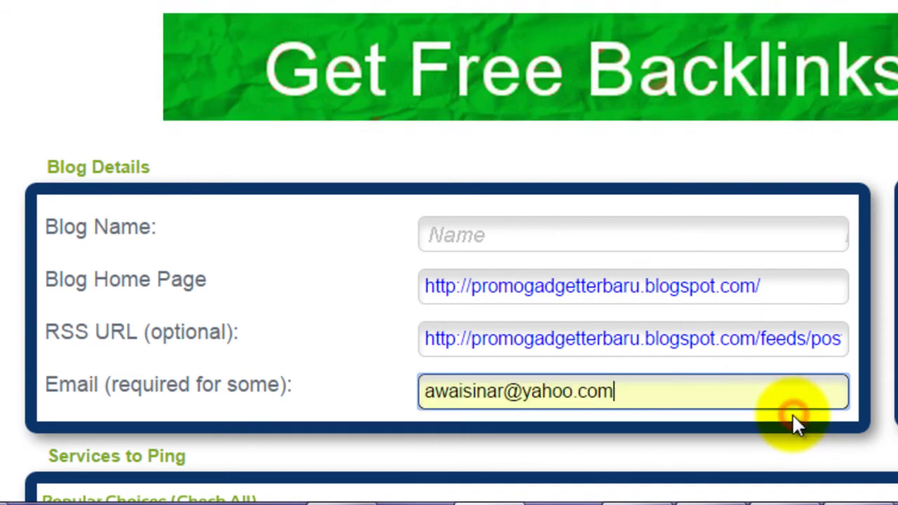
pyautogui.click(604, 229)
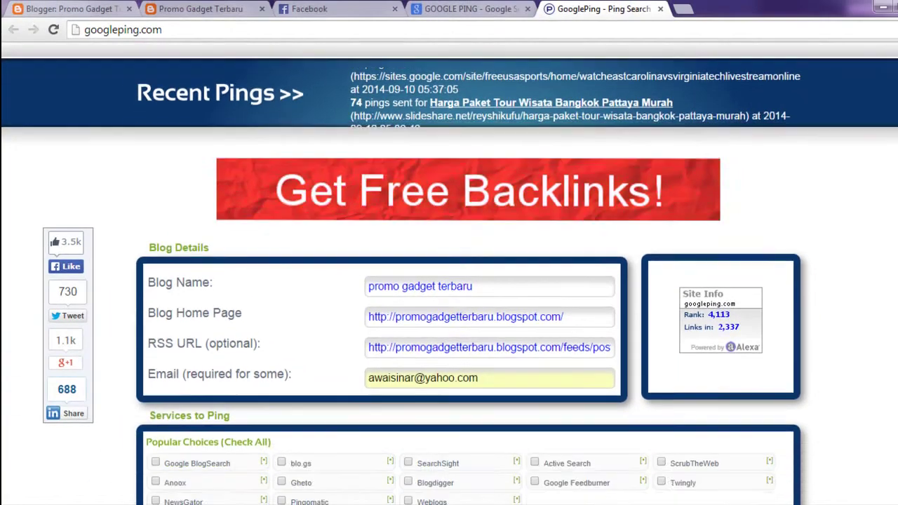
# Select all services to ping under Popular Choices, Blog Services and Feed Services
pyautogui.scroll(-3, 866, 234)
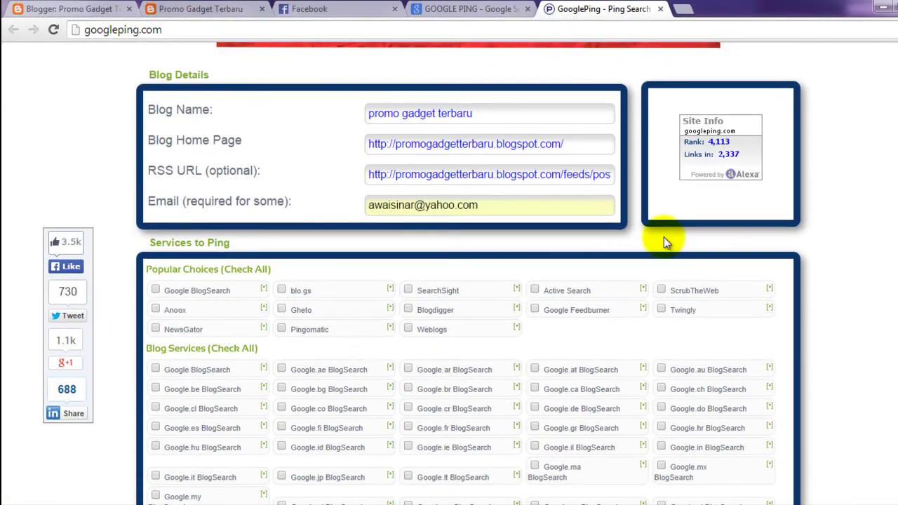
pyautogui.click(237, 270)
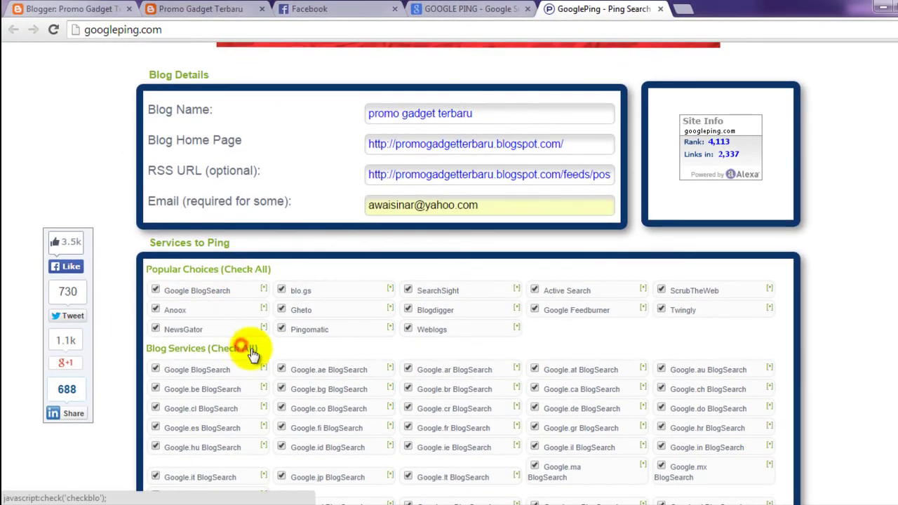
pyautogui.click(236, 348)
pyautogui.scroll(-8, 858, 272)
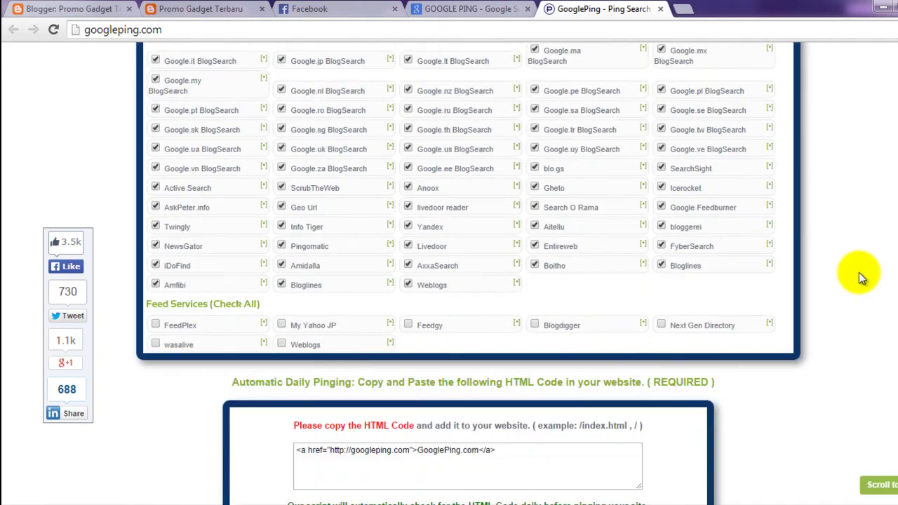
pyautogui.click(252, 165)
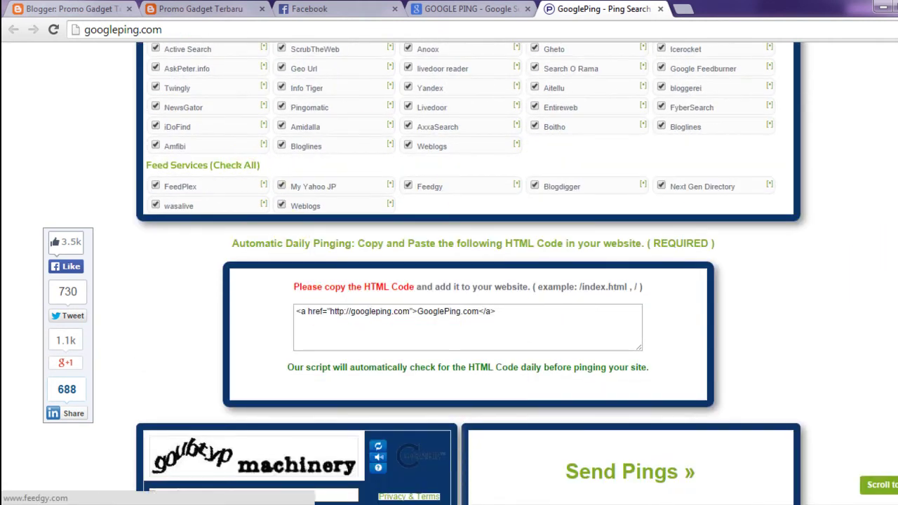
# Enter the CAPTCHA verification text and send the pings for the blog
pyautogui.scroll(-2, 267, 354)
pyautogui.click(267, 354)
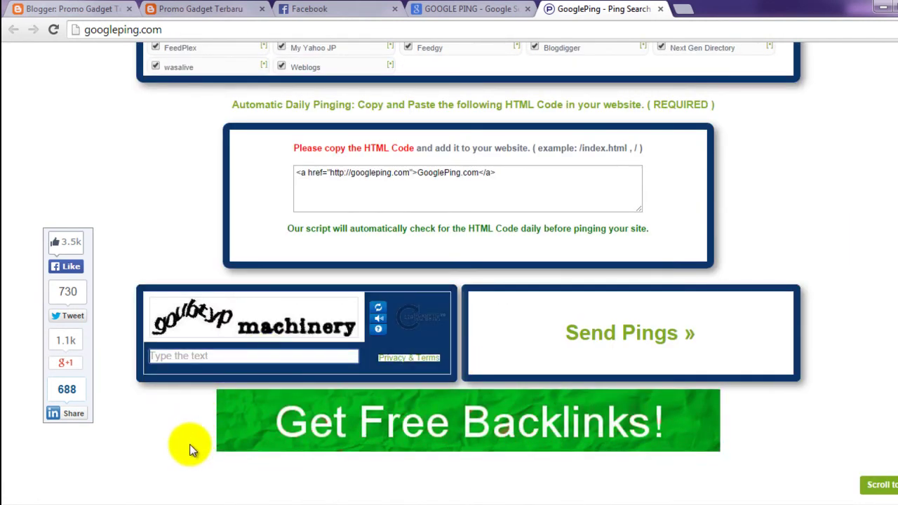
pyautogui.write('goubtyp machinery')
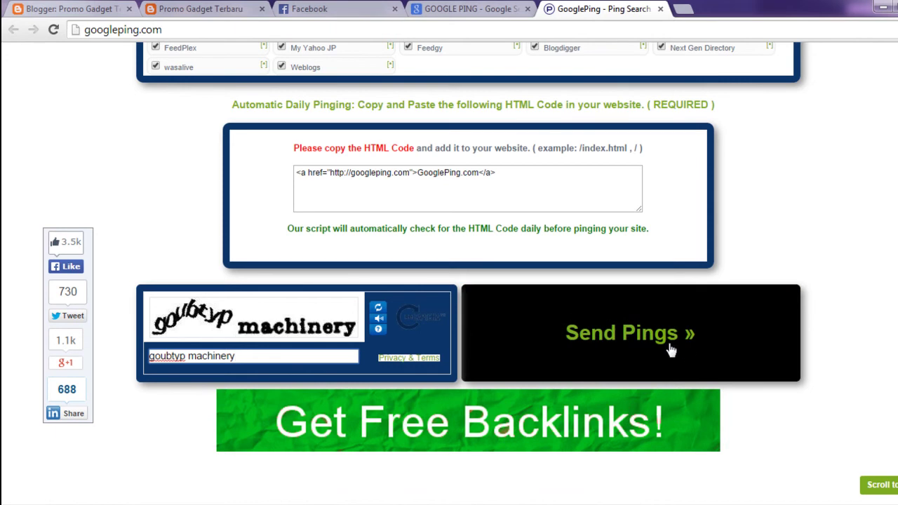
pyautogui.click(698, 338)
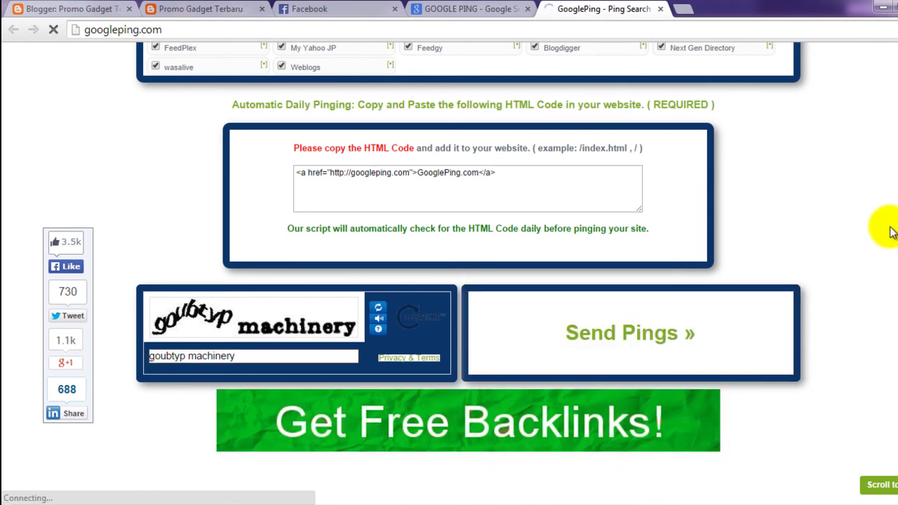
pyautogui.scroll(3, 871, 249)
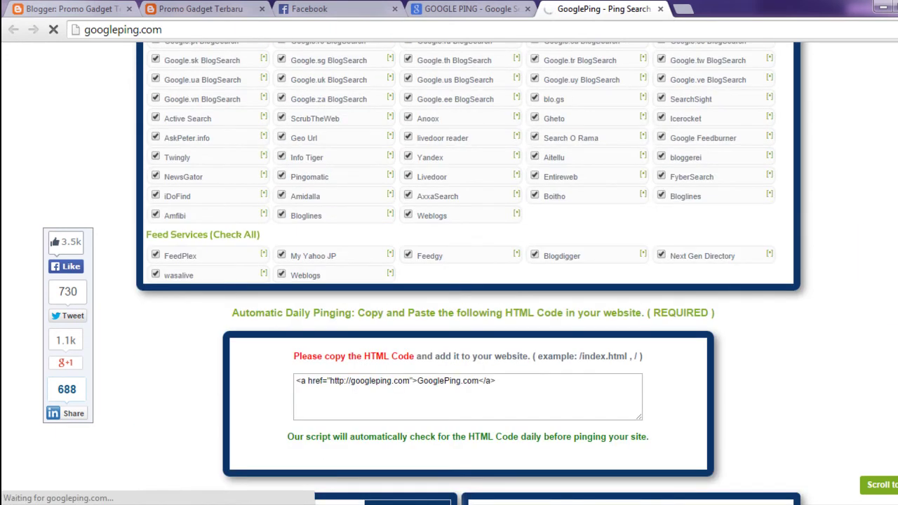
pyautogui.scroll(6, 851, 327)
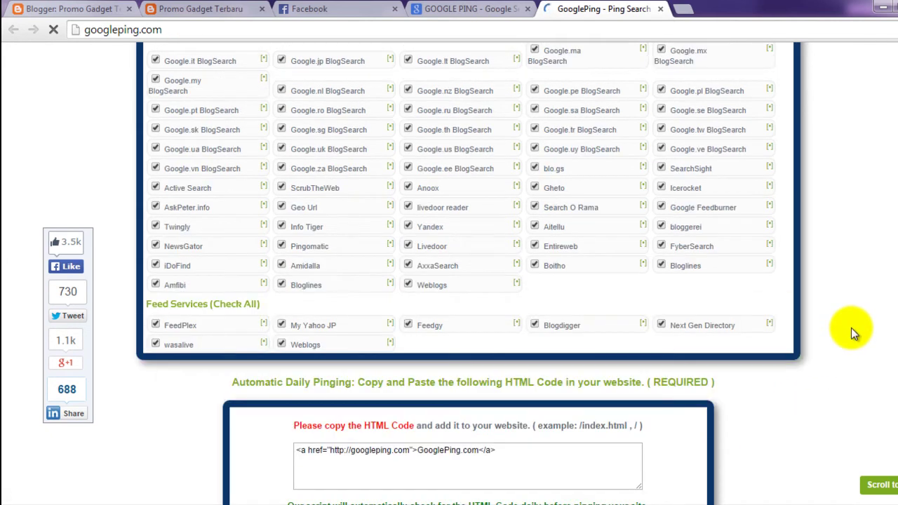
pyautogui.scroll(5, 860, 318)
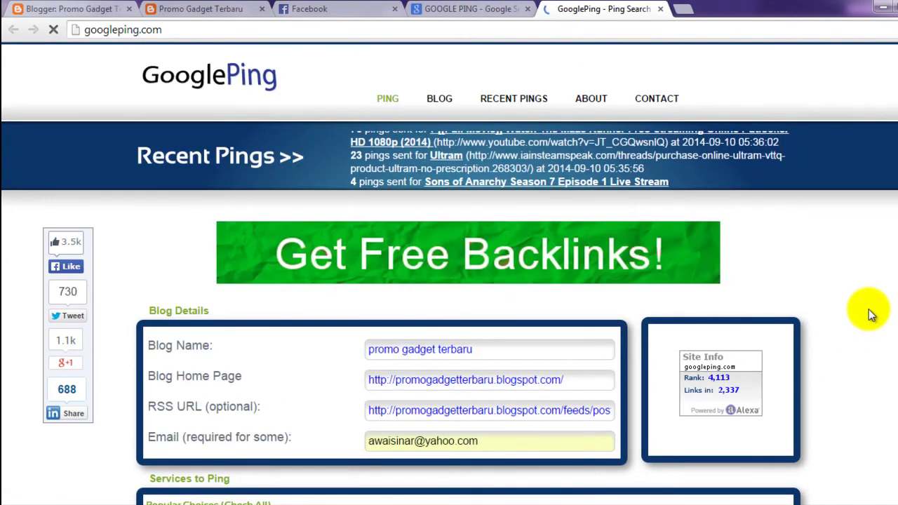